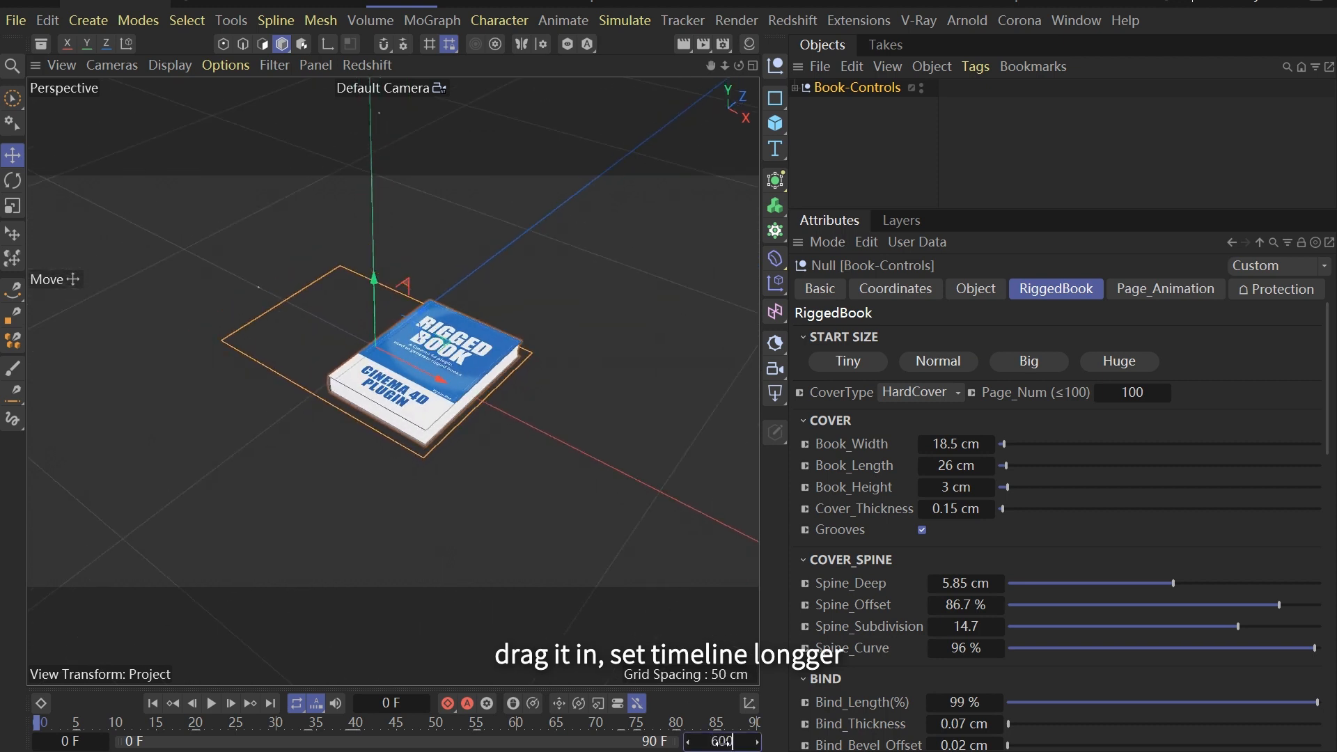
Extend the timeline to 600 frames and play the start of the book animation.
key("Return")
scroll(376, 435, "up", 1)
left_click_drag(376, 434, 404, 415, "alt")
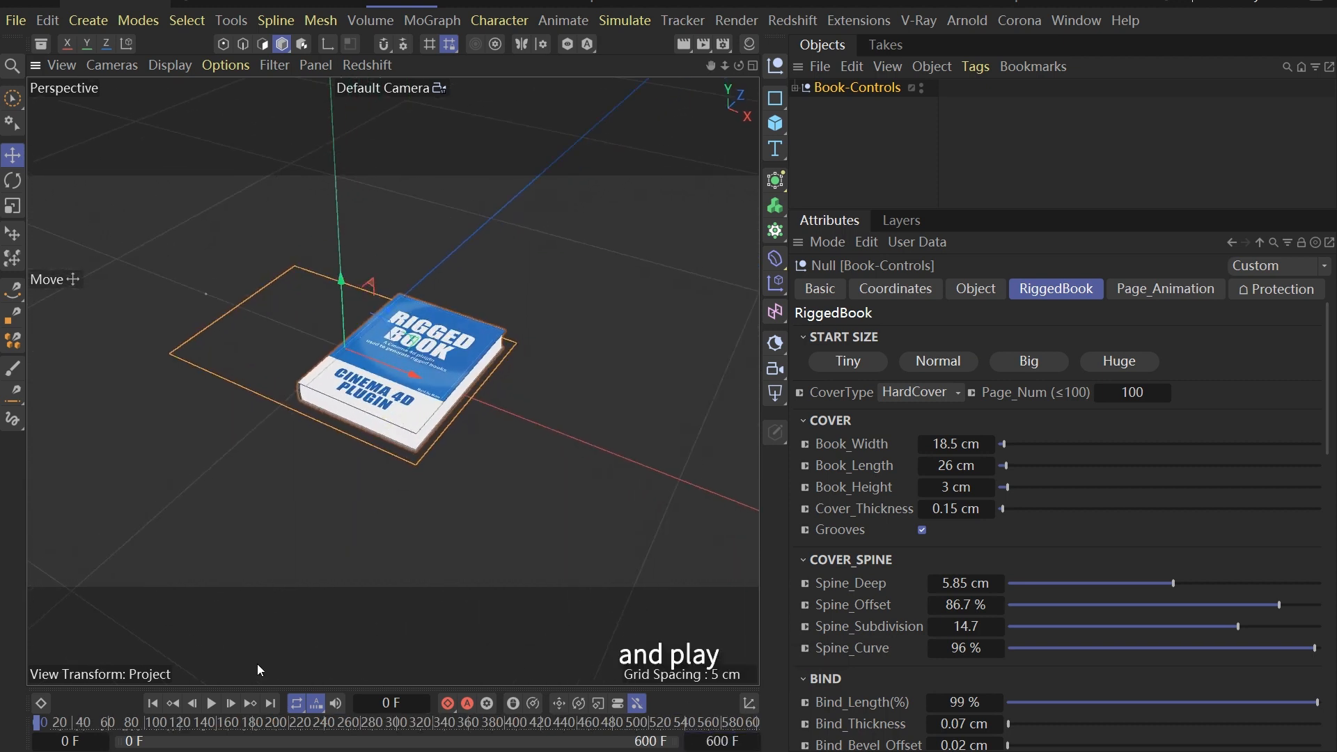
left_click(217, 706)
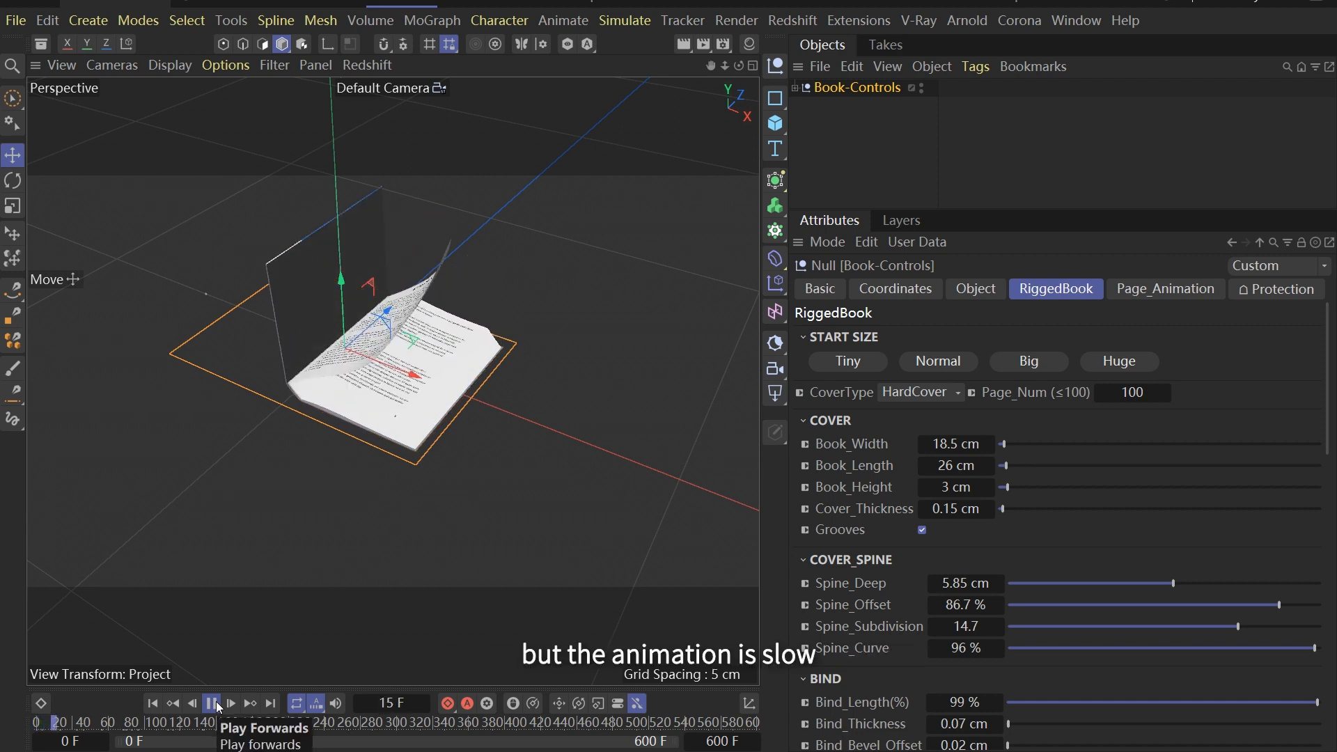
left_click(212, 704)
Switch the playback of all frames off and back on.
left_click(316, 708)
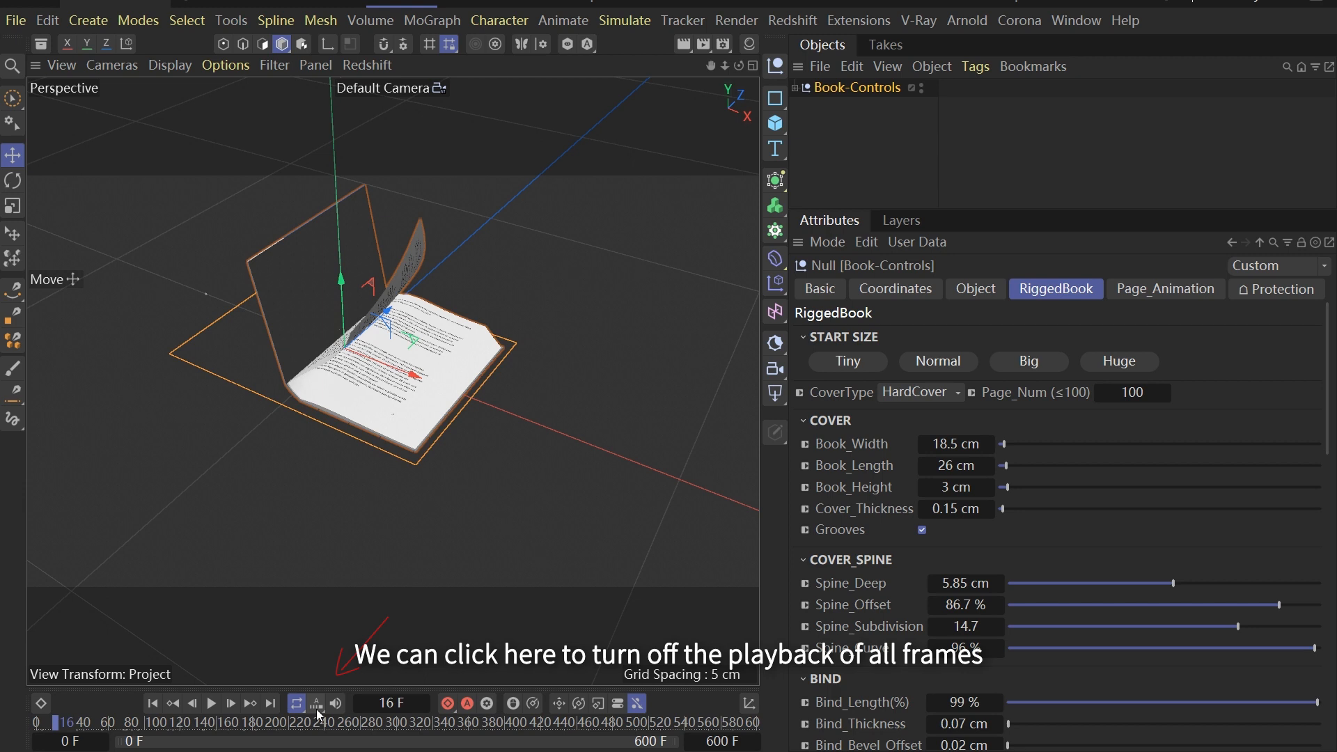
left_click(316, 708)
left_click(397, 454)
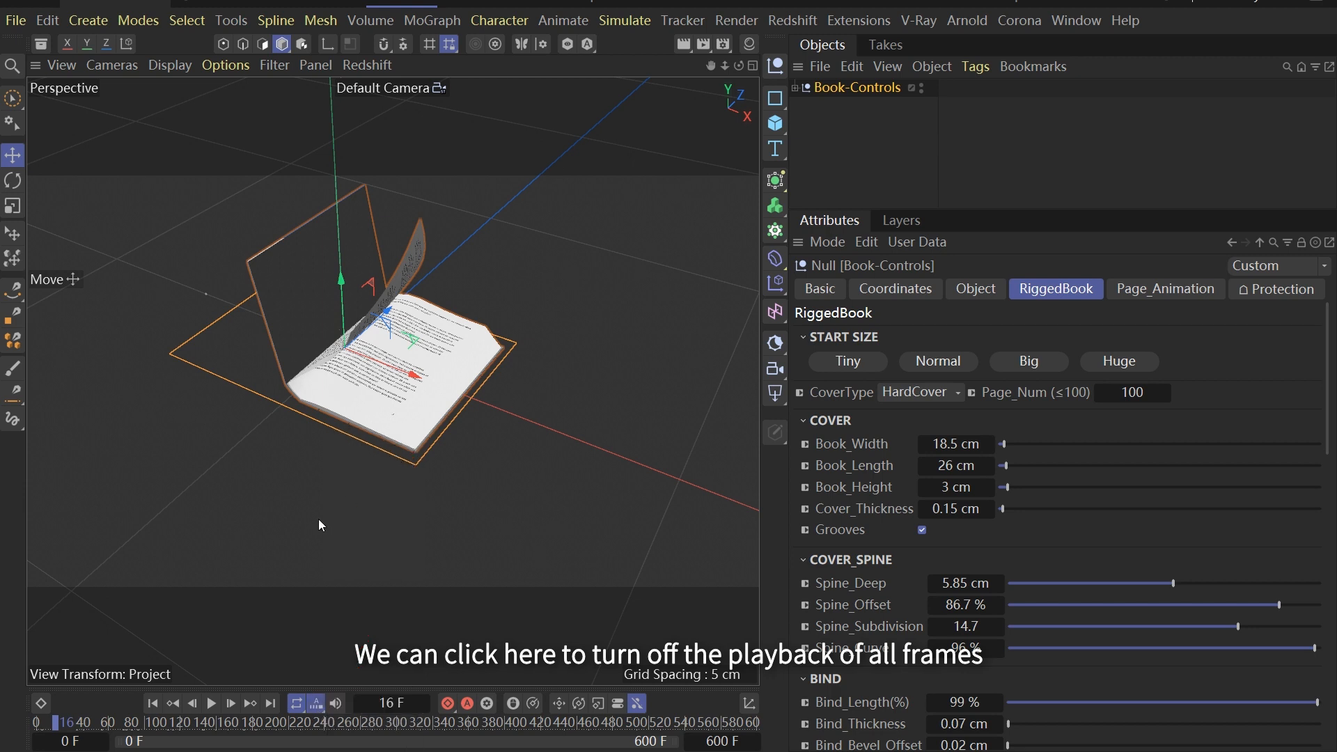
Play the page-flipping animation from the start, watch the book turn over, and return to the first frame.
left_click(152, 703)
left_click(211, 703)
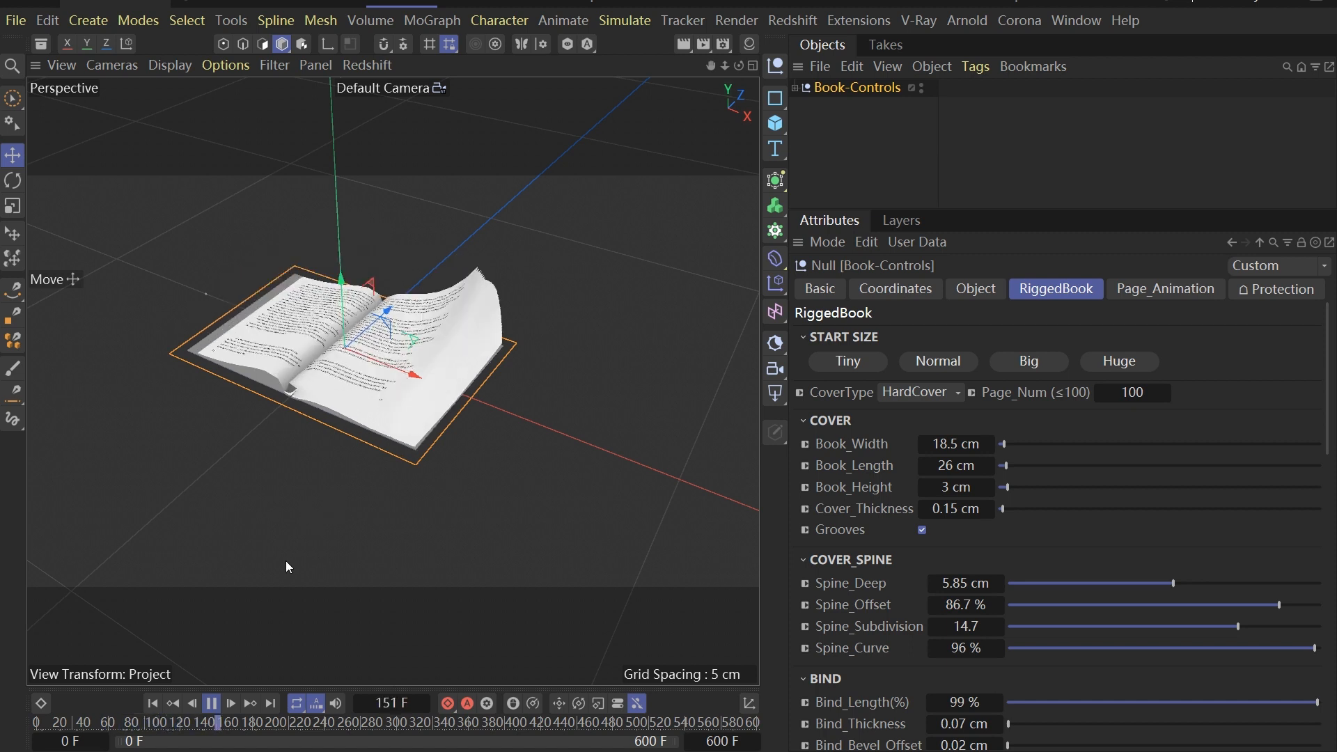
left_click(152, 704)
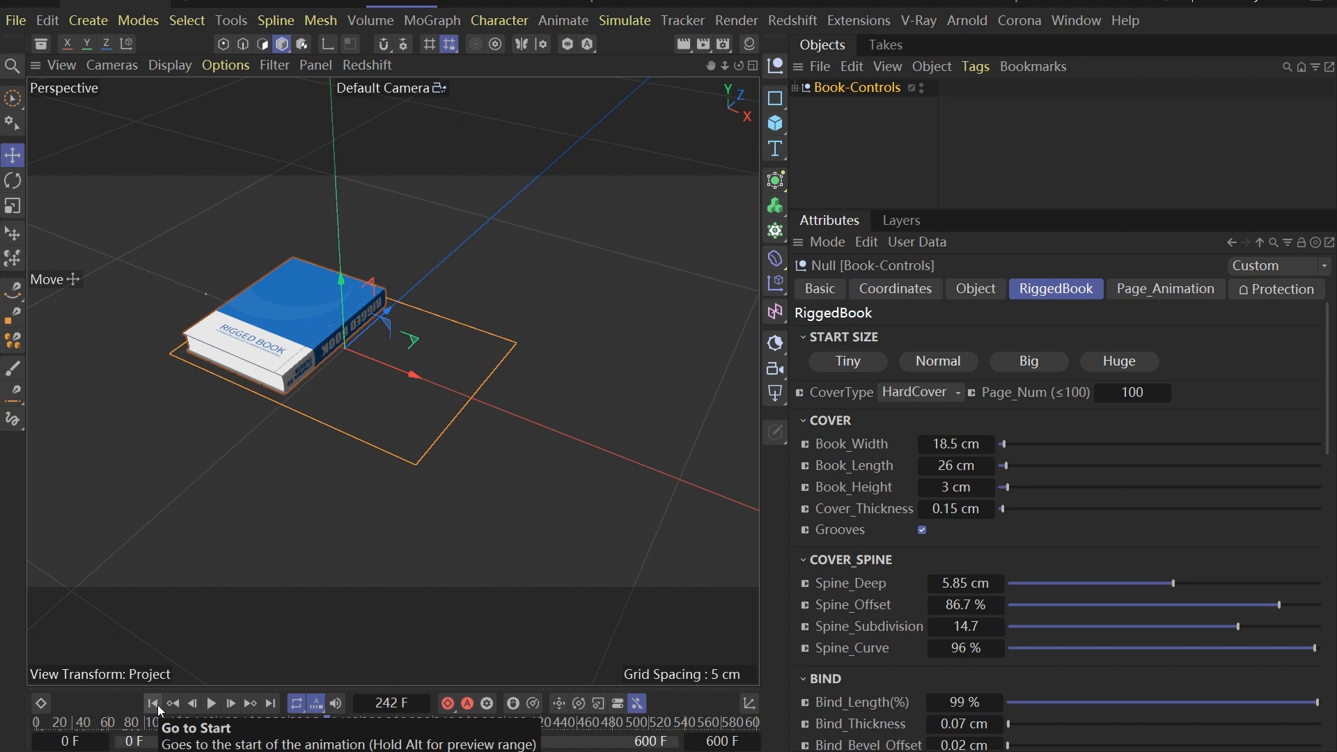
Open the Dope Sheet, enlarge it to show the page tracks, and select the Cover_Open track.
left_click(41, 705)
left_click_drag(219, 587, 218, 336)
scroll(542, 611, "down", 1)
middle_click_drag(523, 619, 449, 567, "alt")
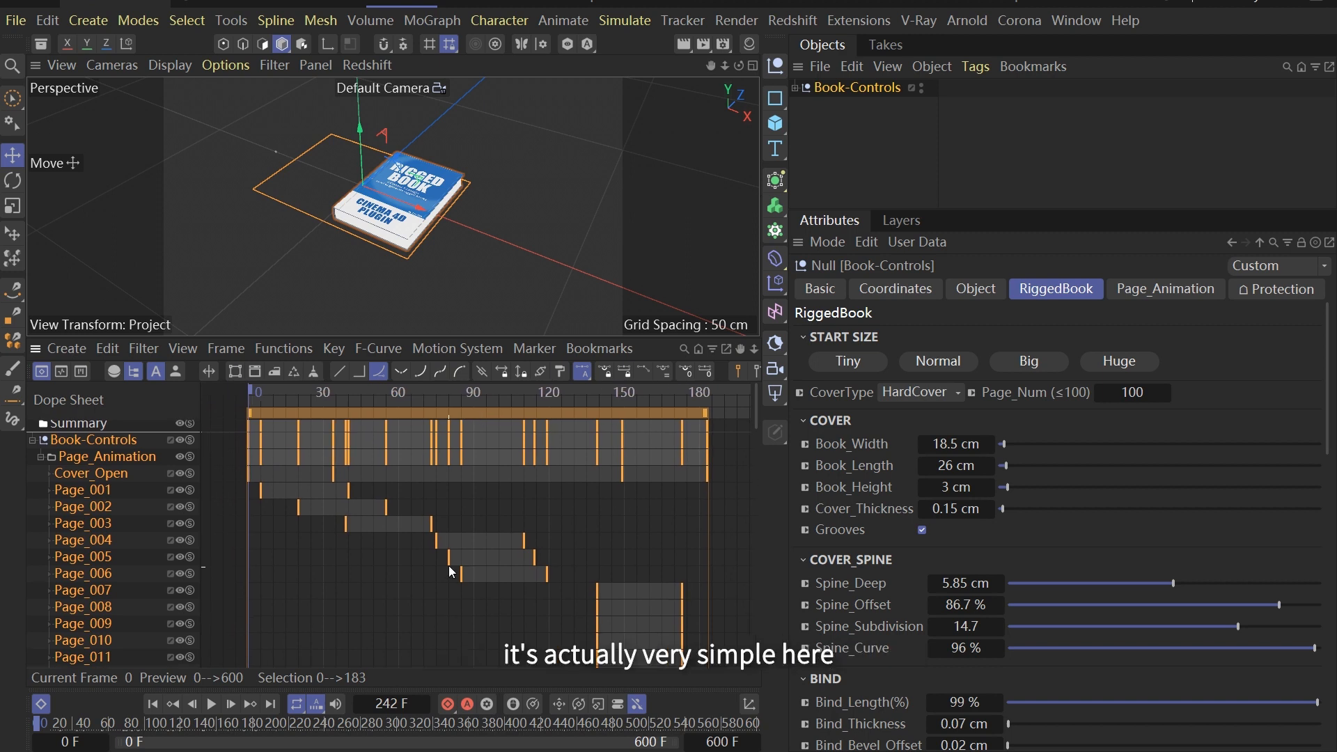
left_click(99, 474)
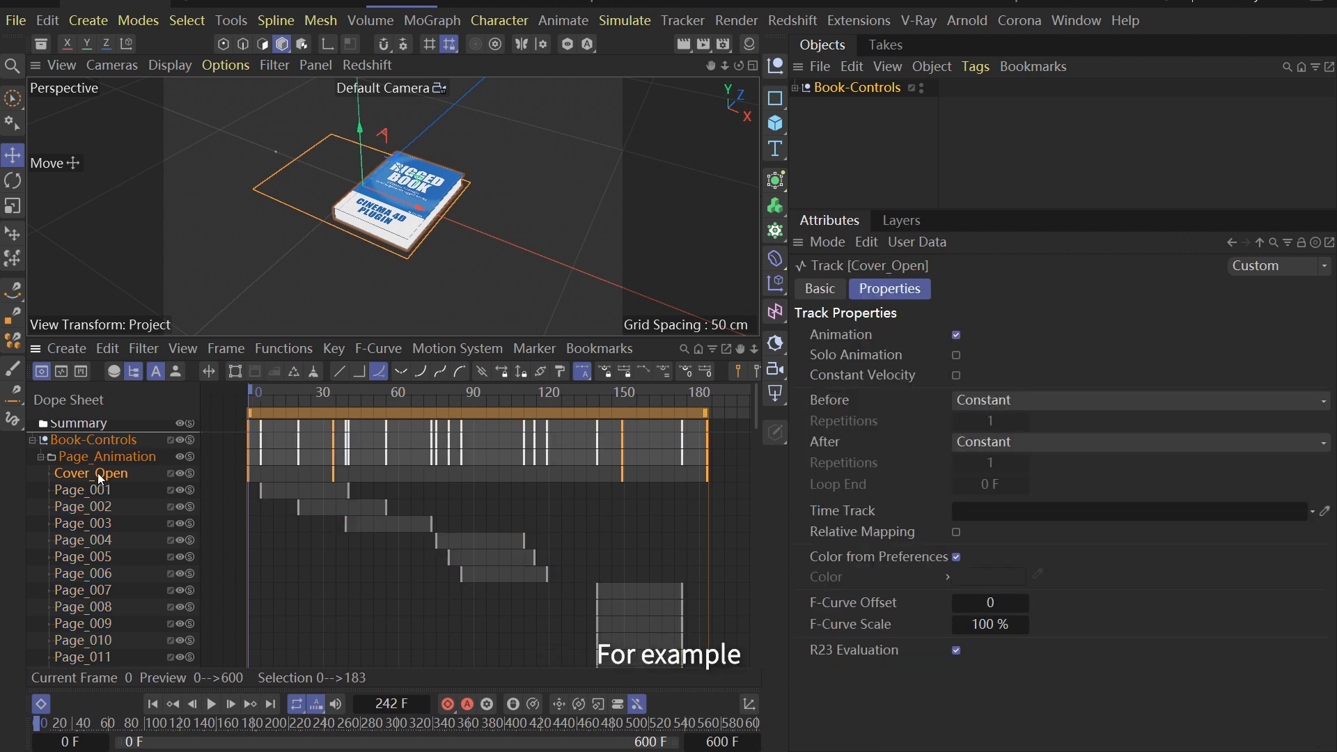
Scrub from the first to the second Cover_Open keyframe, around frame 34, and view the opening cover up close.
middle_click_drag(392, 207, 447, 226, "alt")
scroll(447, 225, "up", 3)
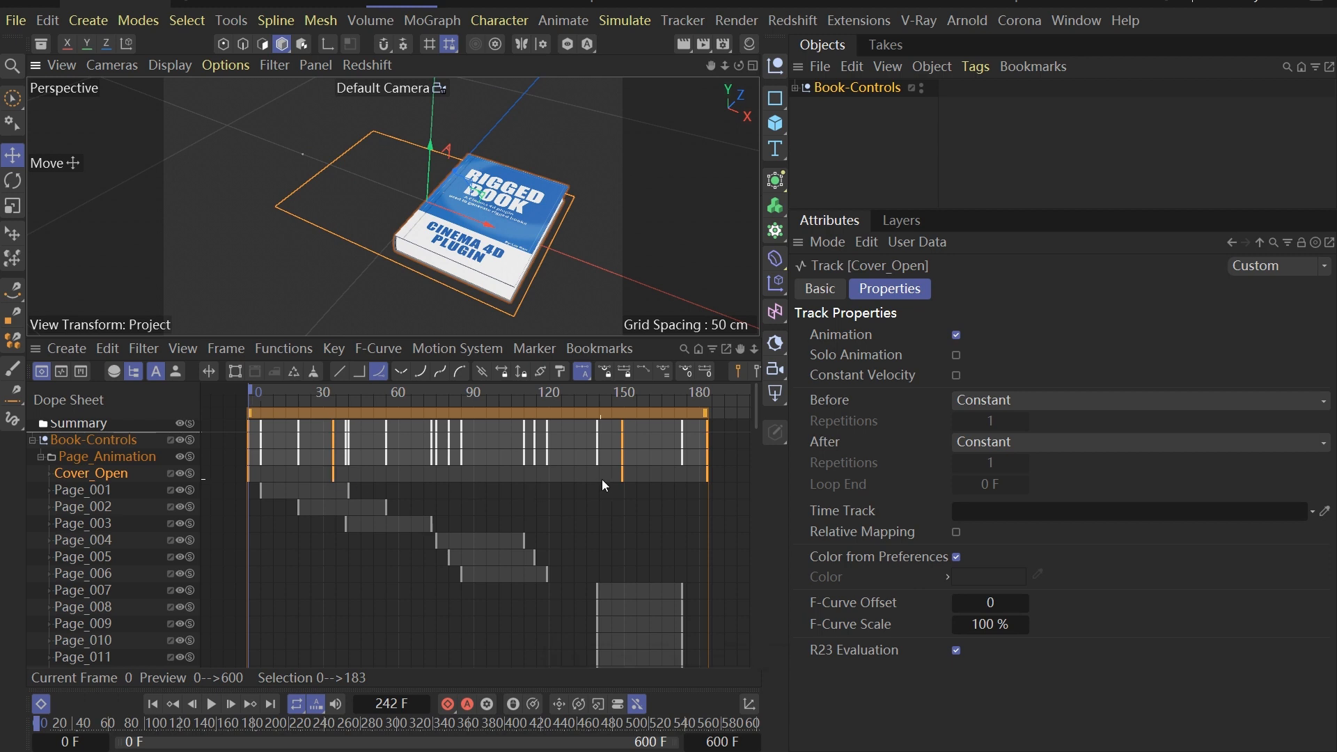
left_click_drag(463, 229, 477, 211, "alt")
scroll(441, 271, "up", 3)
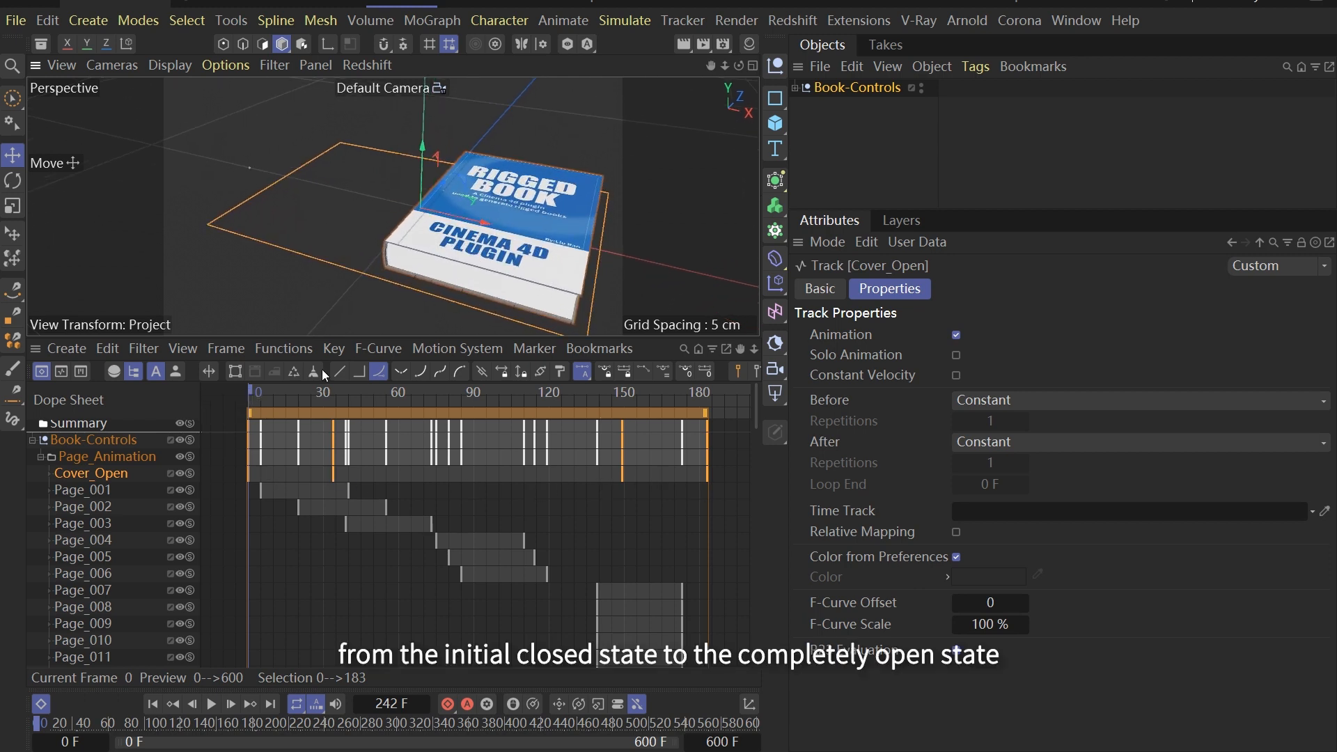
left_click_drag(256, 393, 335, 393)
left_click_drag(444, 171, 307, 323, "alt")
Scrub from the third to the last Cover_Open keyframe to view the book closing, and return to frame 0.
left_click(612, 391)
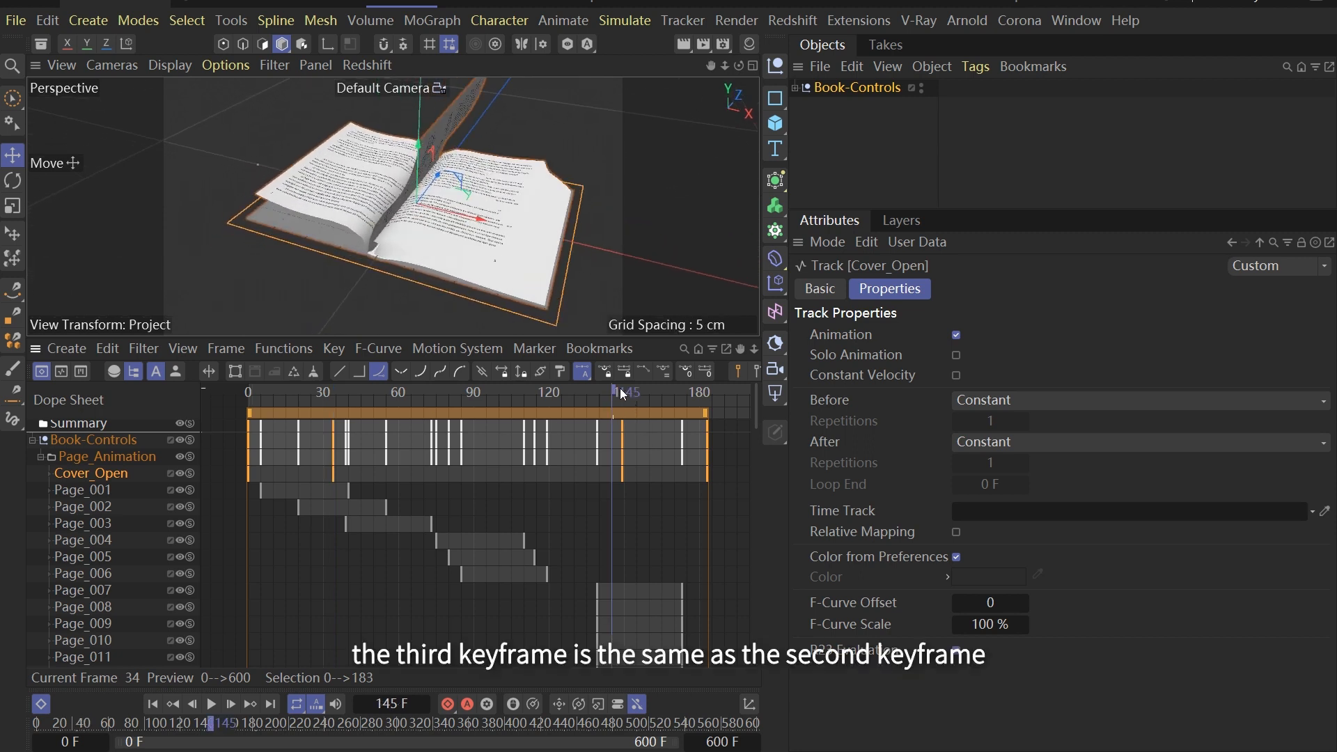
left_click(625, 394)
left_click_drag(627, 392, 698, 395)
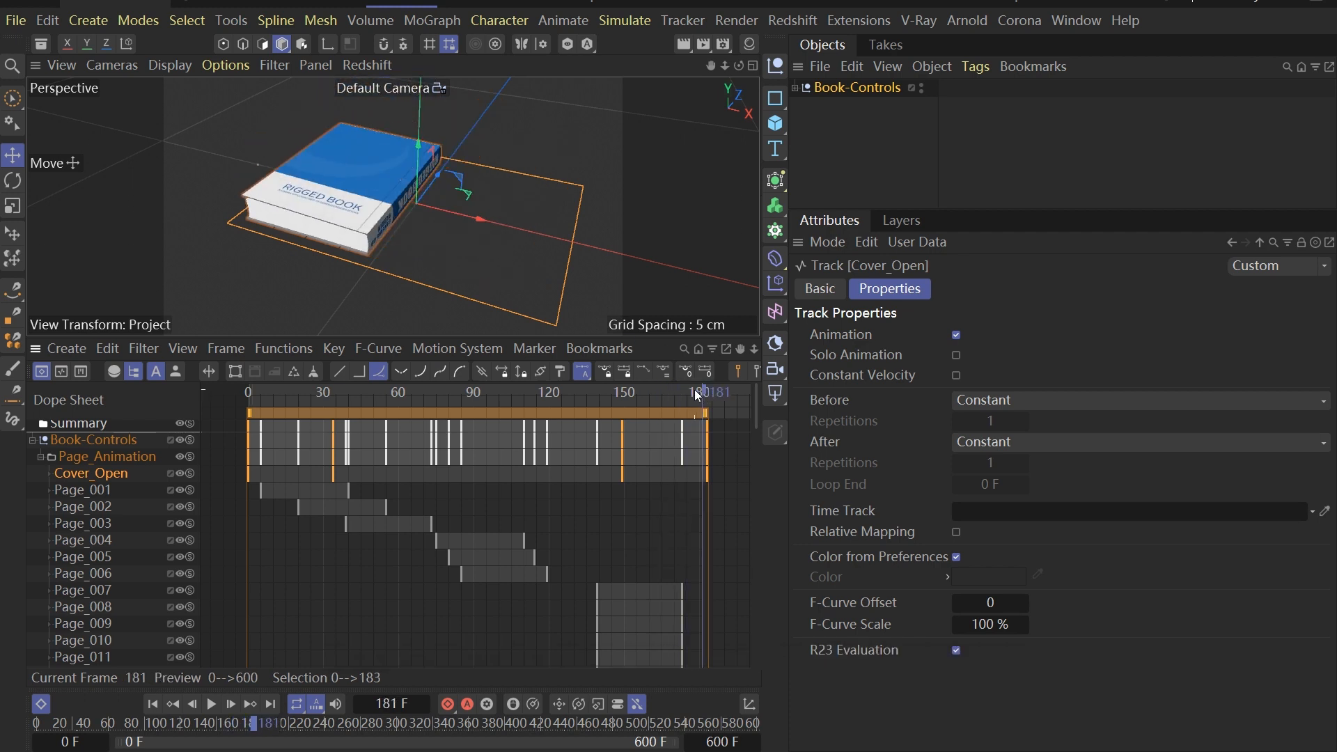
left_click(262, 394)
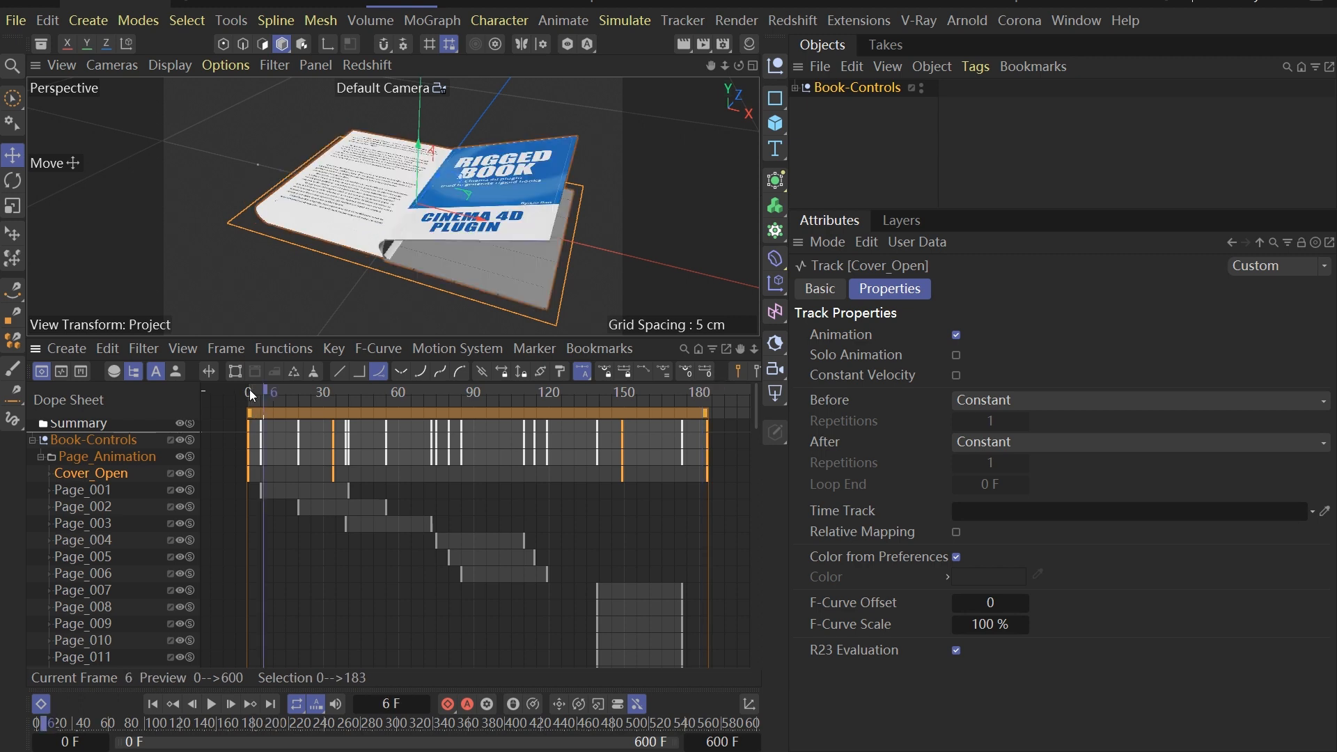
left_click_drag(264, 394, 249, 394)
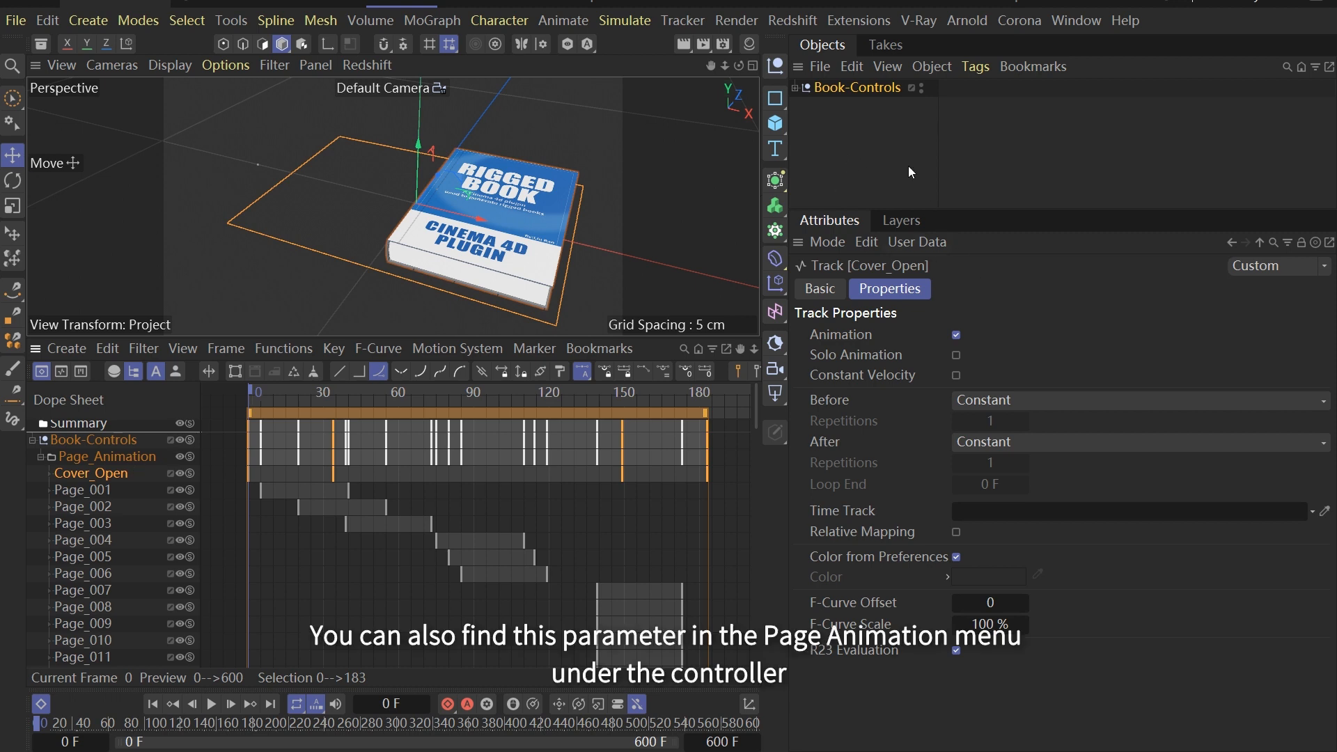
Show the Page_Animation parameters of Book-Controls and test the Cover_Open value, returning it to 0 %.
left_click(870, 87)
left_click(1146, 291)
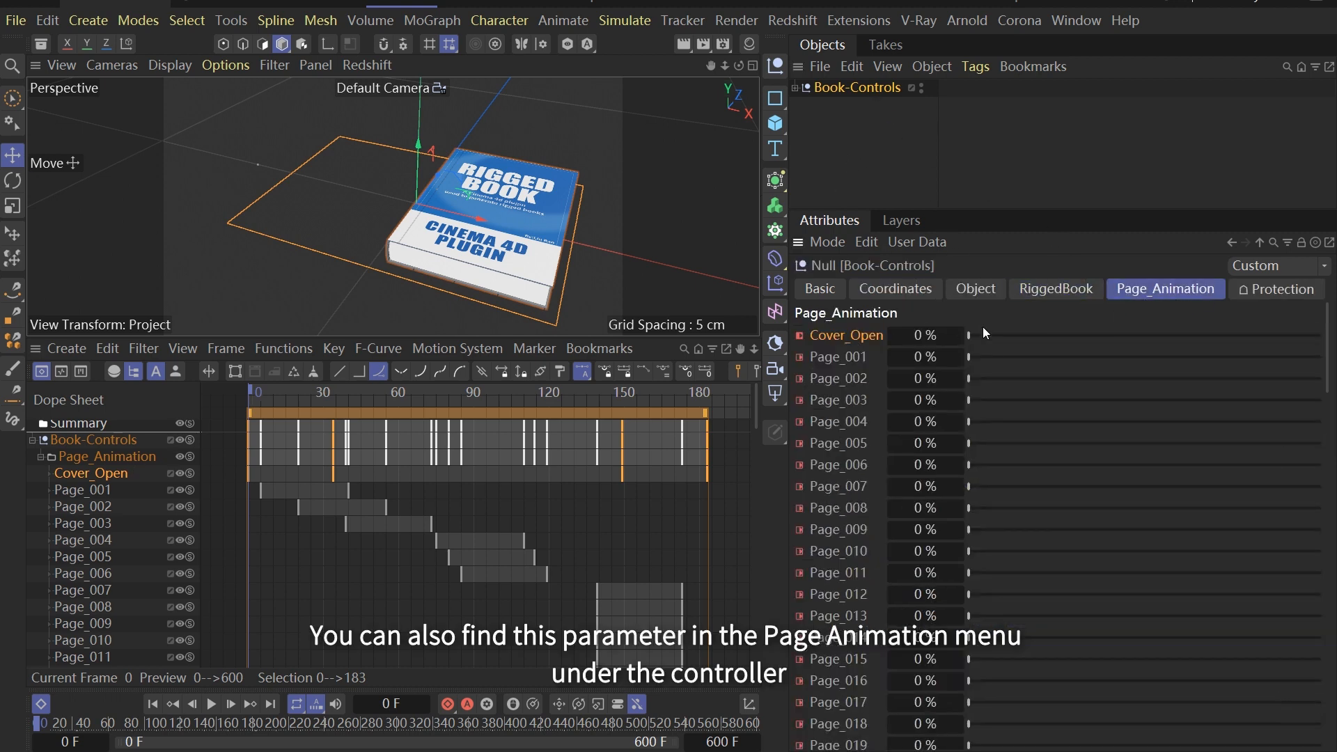
left_click_drag(979, 333, 840, 354)
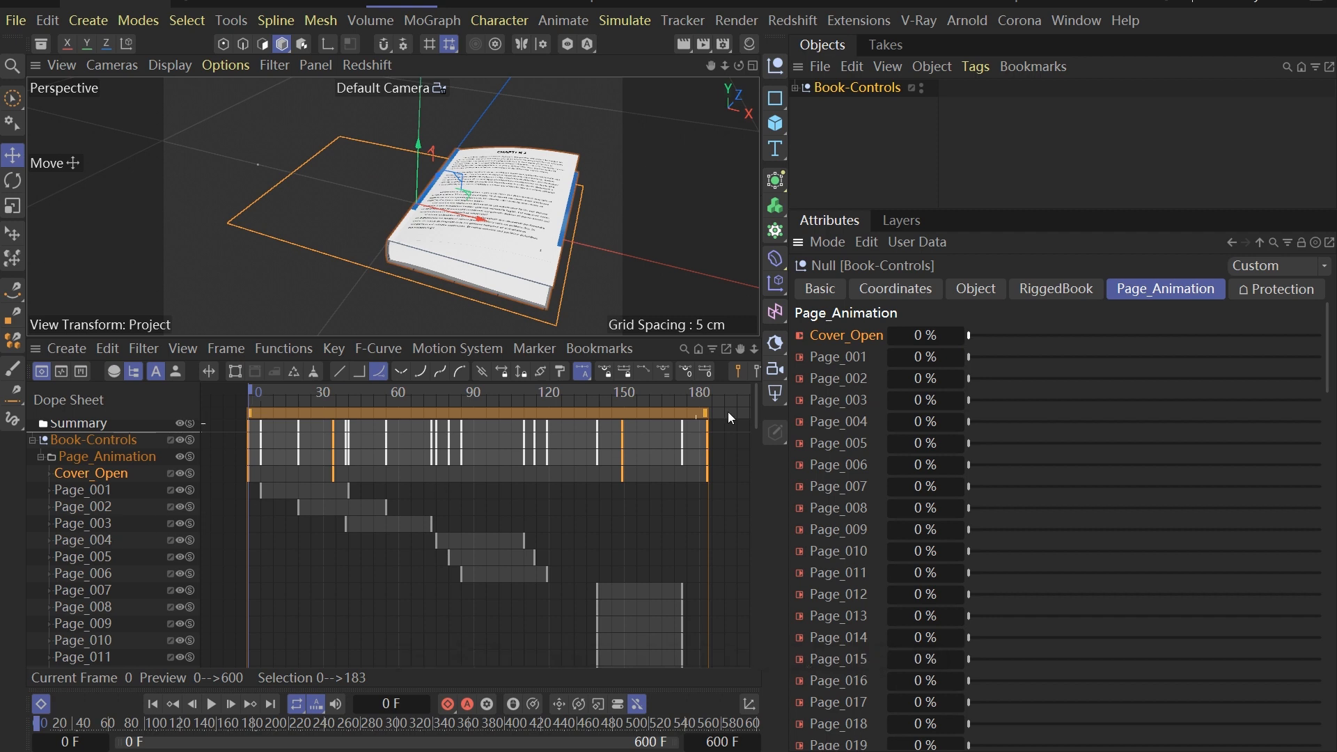
Raise Page_001 to 100 % to flip the page over and return it to 0 %.
left_click(968, 360)
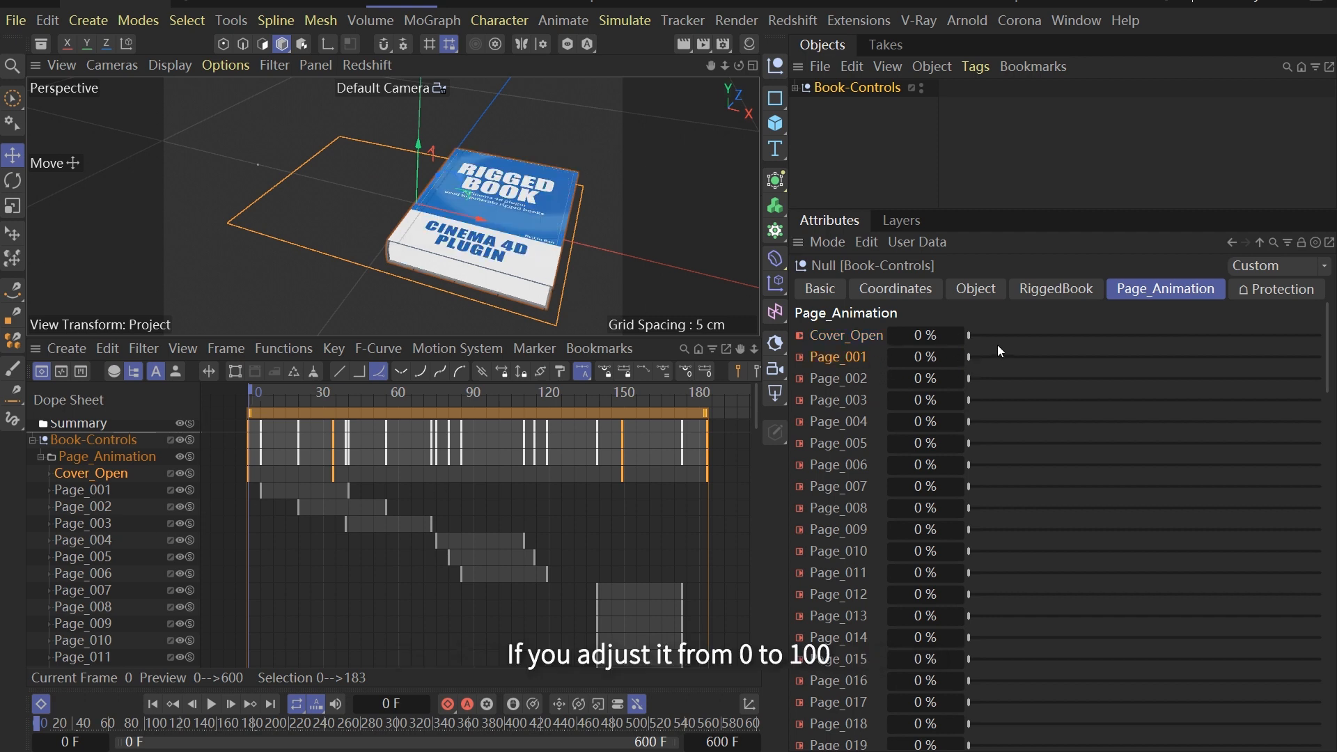
left_click_drag(972, 357, 1322, 356)
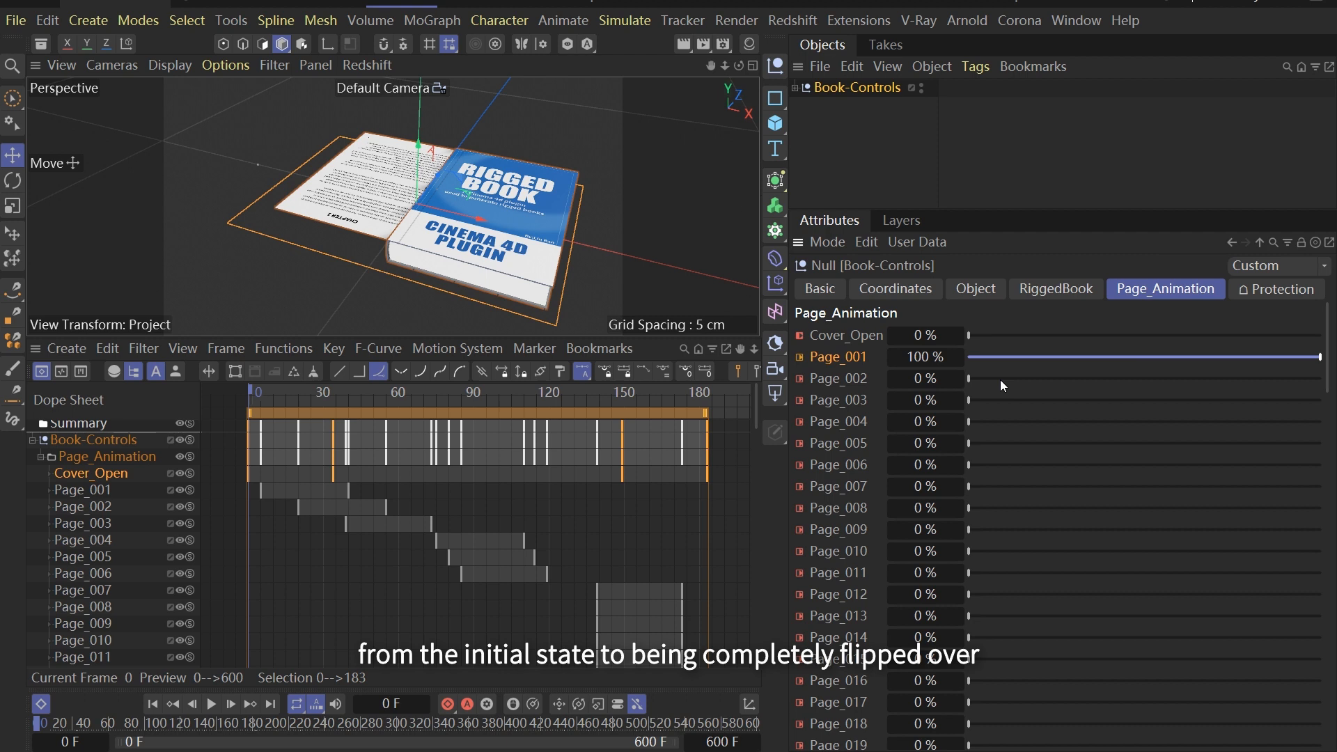
left_click_drag(1048, 357, 935, 354)
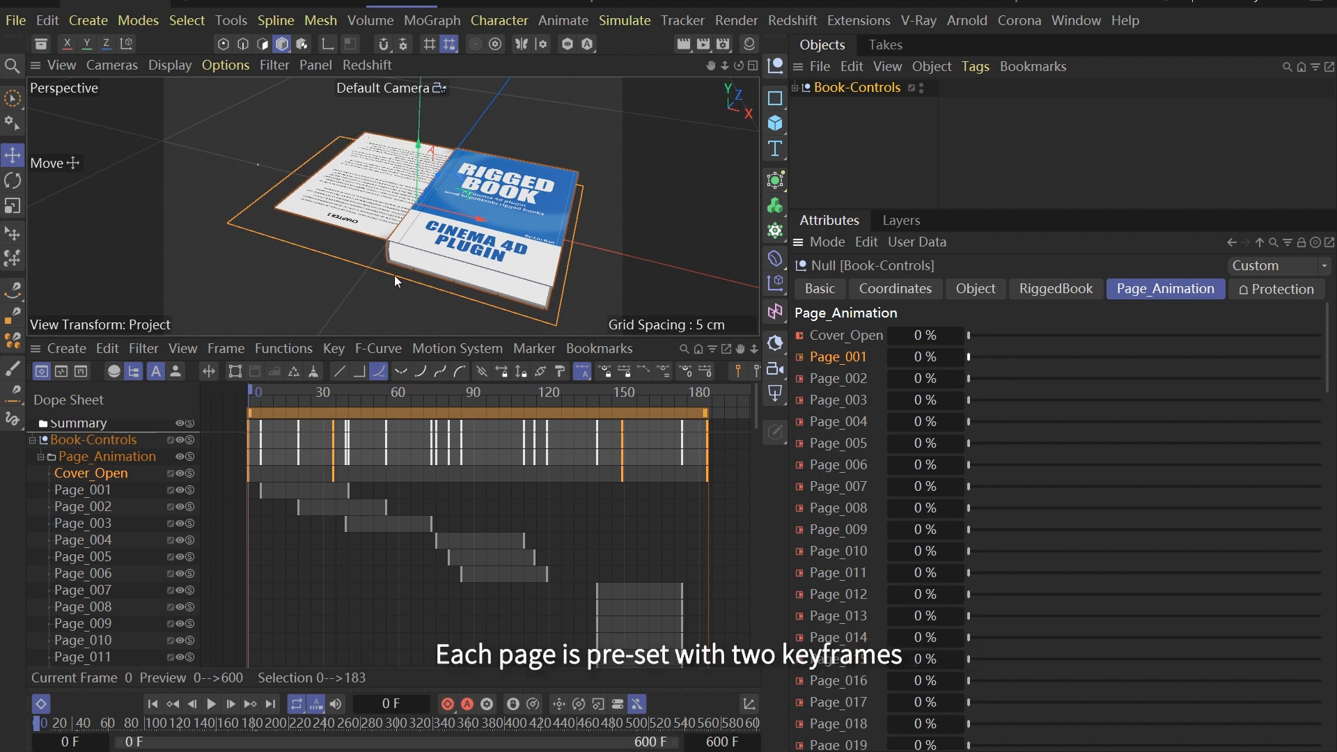
Examine the flip timing of the Page_001, Page_002 and Page_003 tracks while scrubbing to frame 51.
scroll(435, 177, "up", 3)
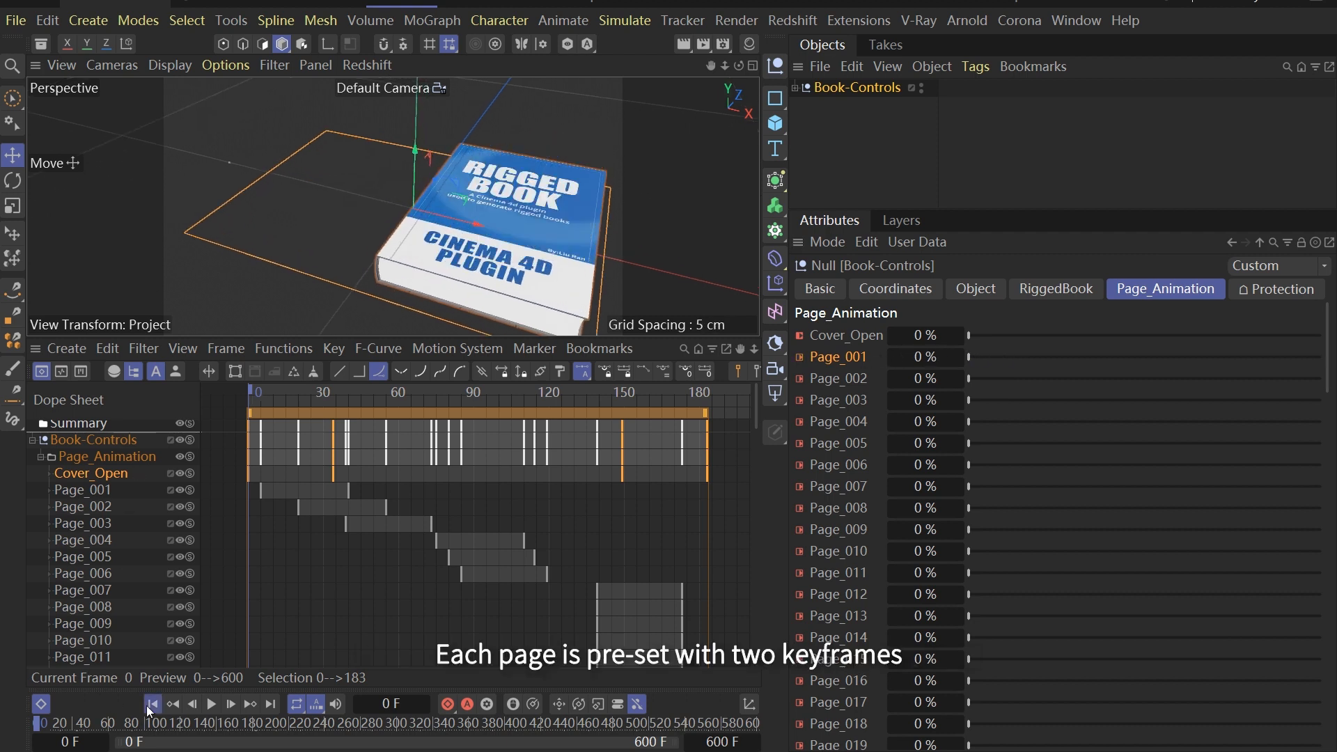
scroll(488, 267, "down", 4)
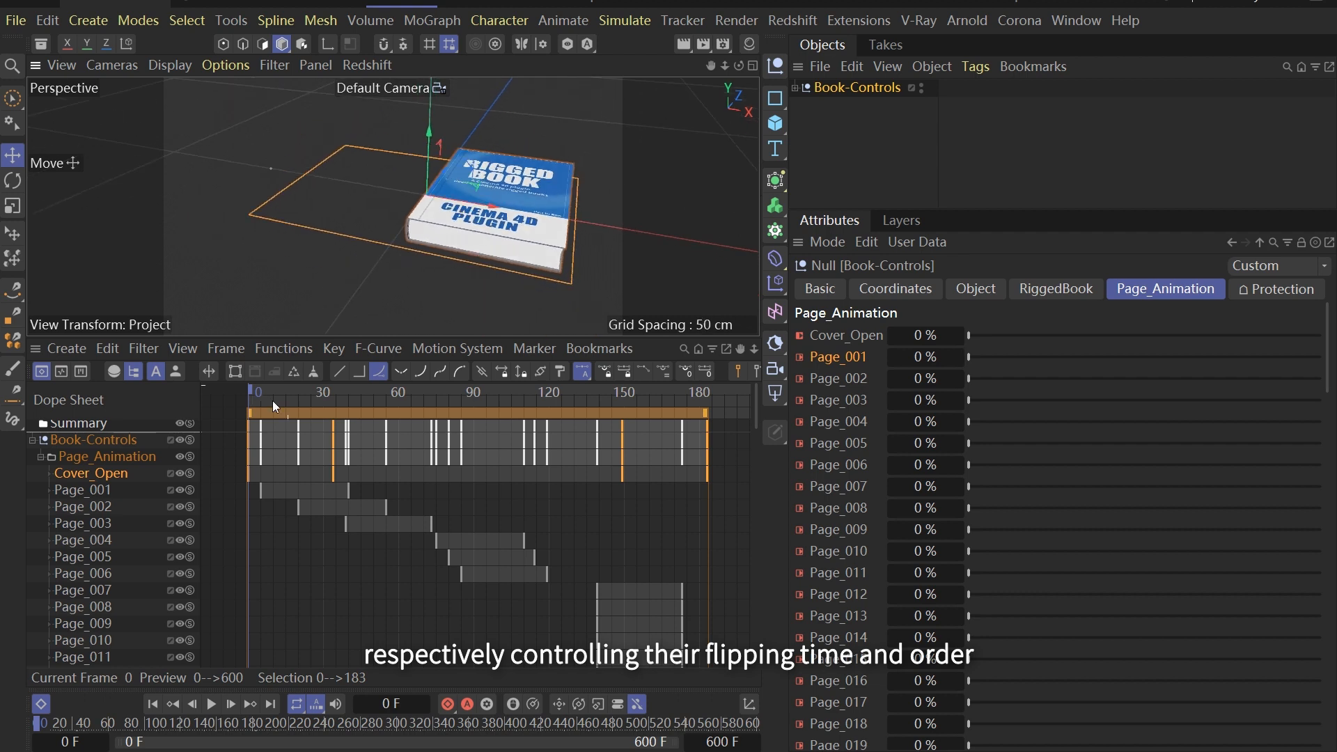
left_click(84, 490)
left_click_drag(255, 403, 377, 410)
left_click(90, 507)
left_click(94, 524)
Select all keyframes of Page_004, Page_005 and Page_006 and scrub through their flips to frame 126.
left_click(96, 540)
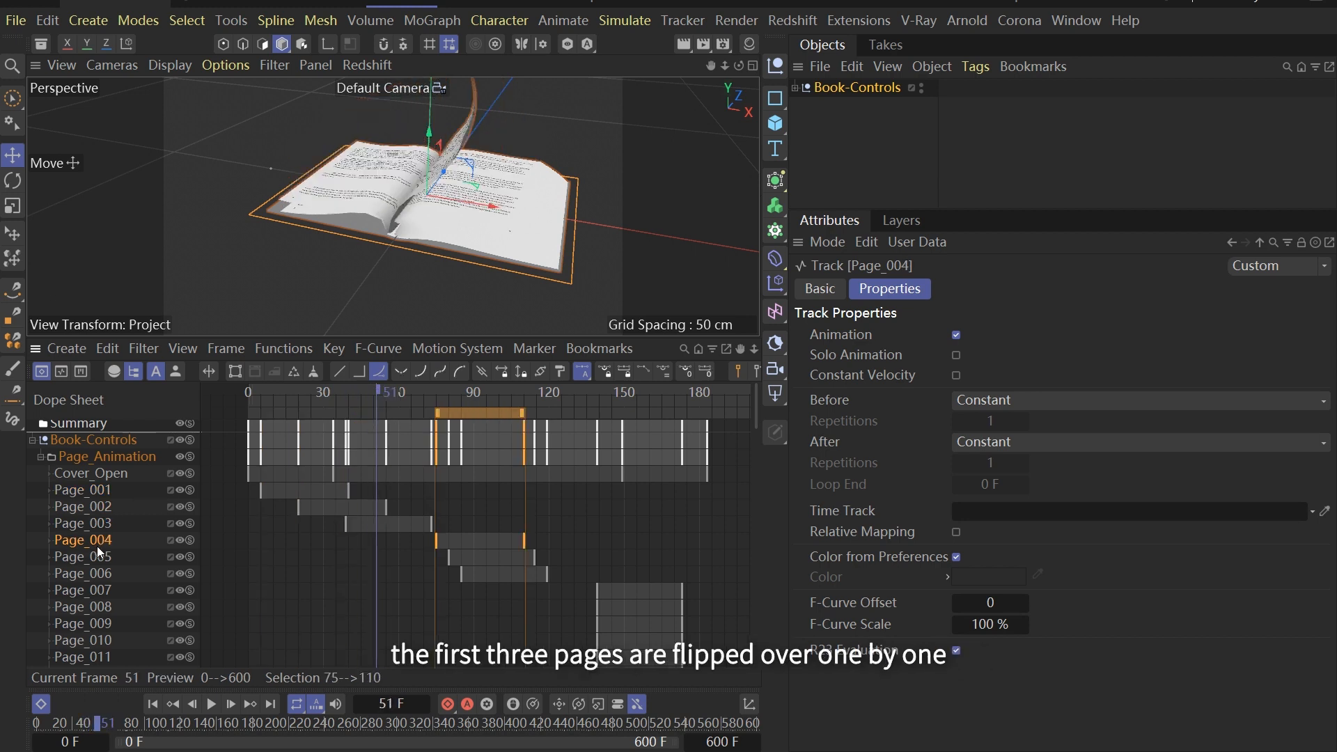
left_click_drag(379, 392, 433, 398)
left_click(94, 558)
left_click(98, 575)
left_click_drag(374, 594, 556, 542)
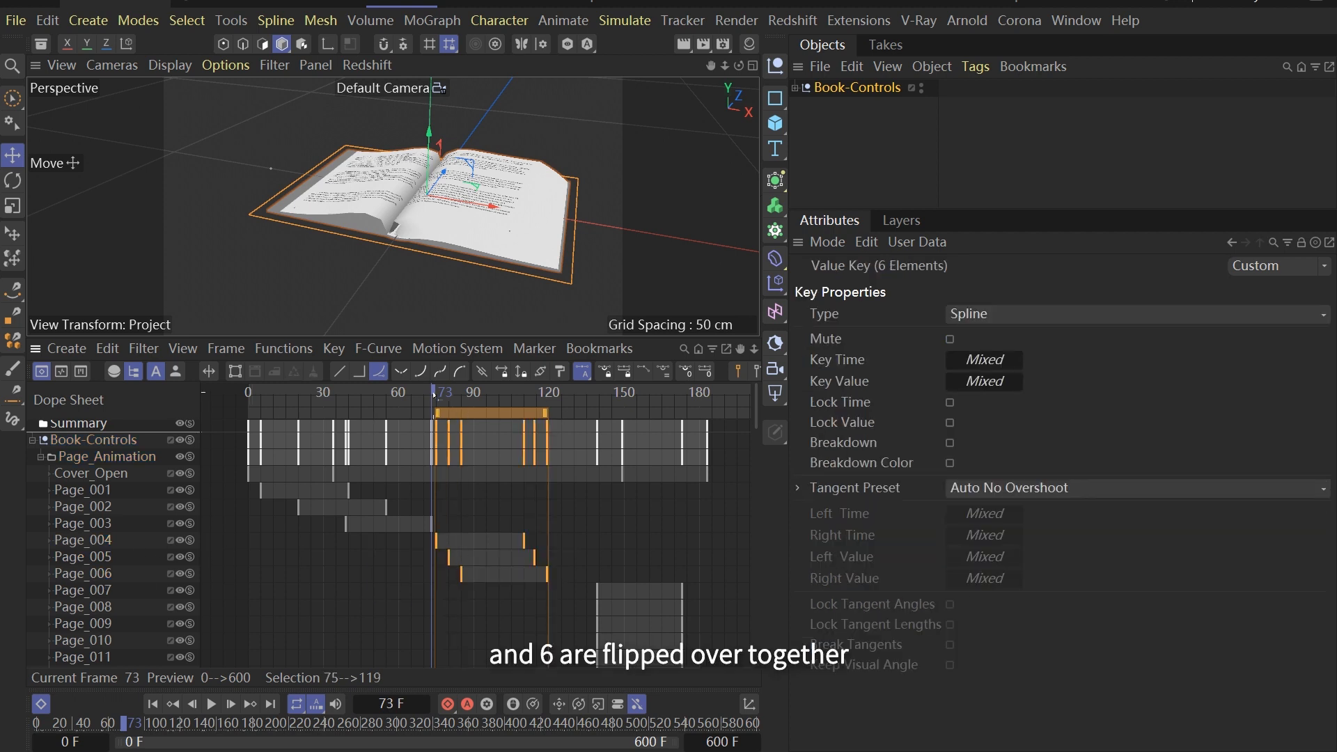
left_click_drag(439, 394, 564, 420)
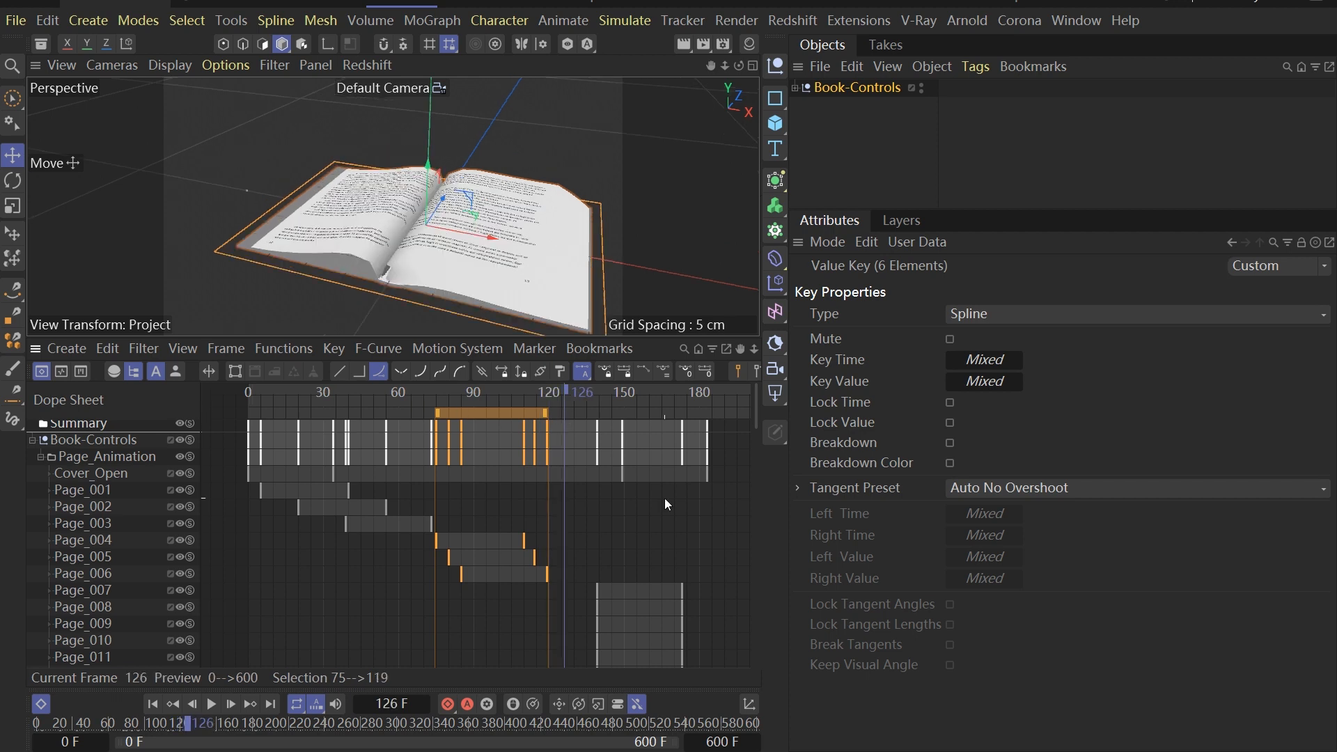
Review the remaining page tracks and scrub to frame 186 to view the end of the animation.
middle_click_drag(658, 509, 584, 504, "alt")
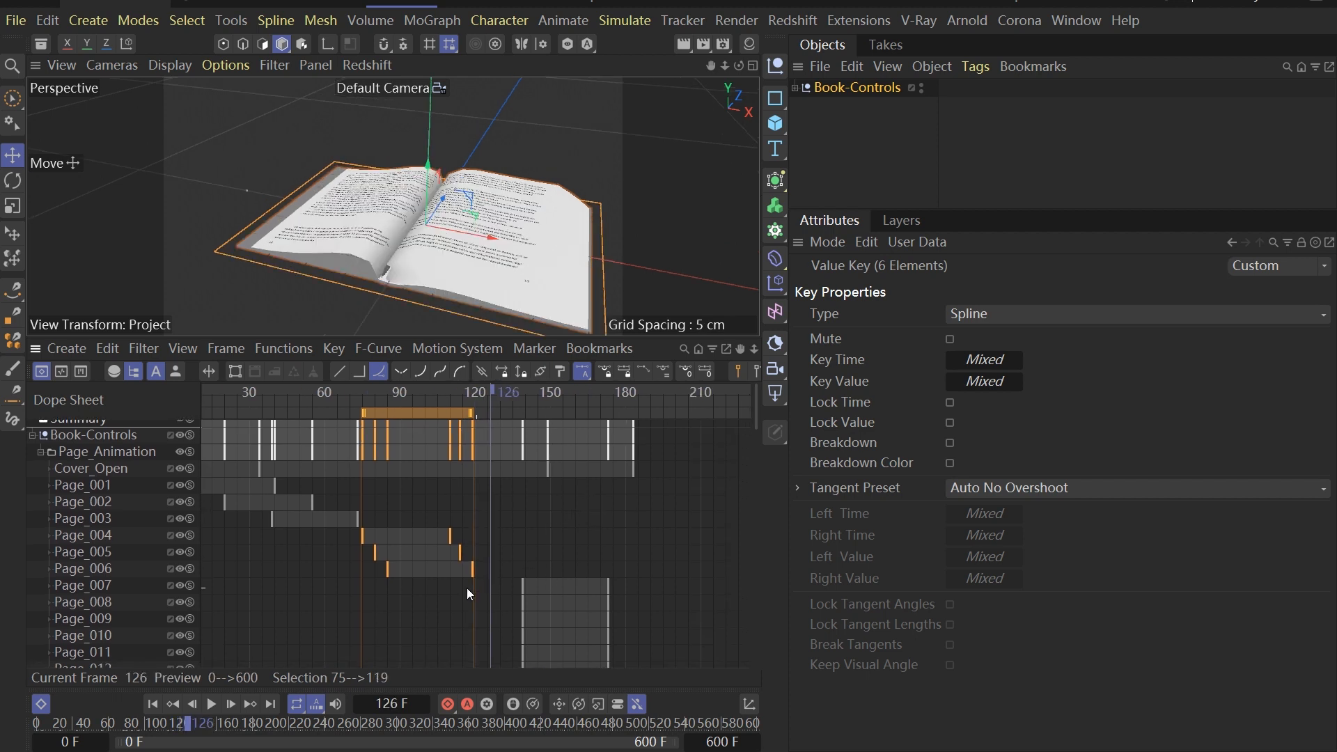
scroll(538, 544, "down", 15)
scroll(539, 537, "up", 15)
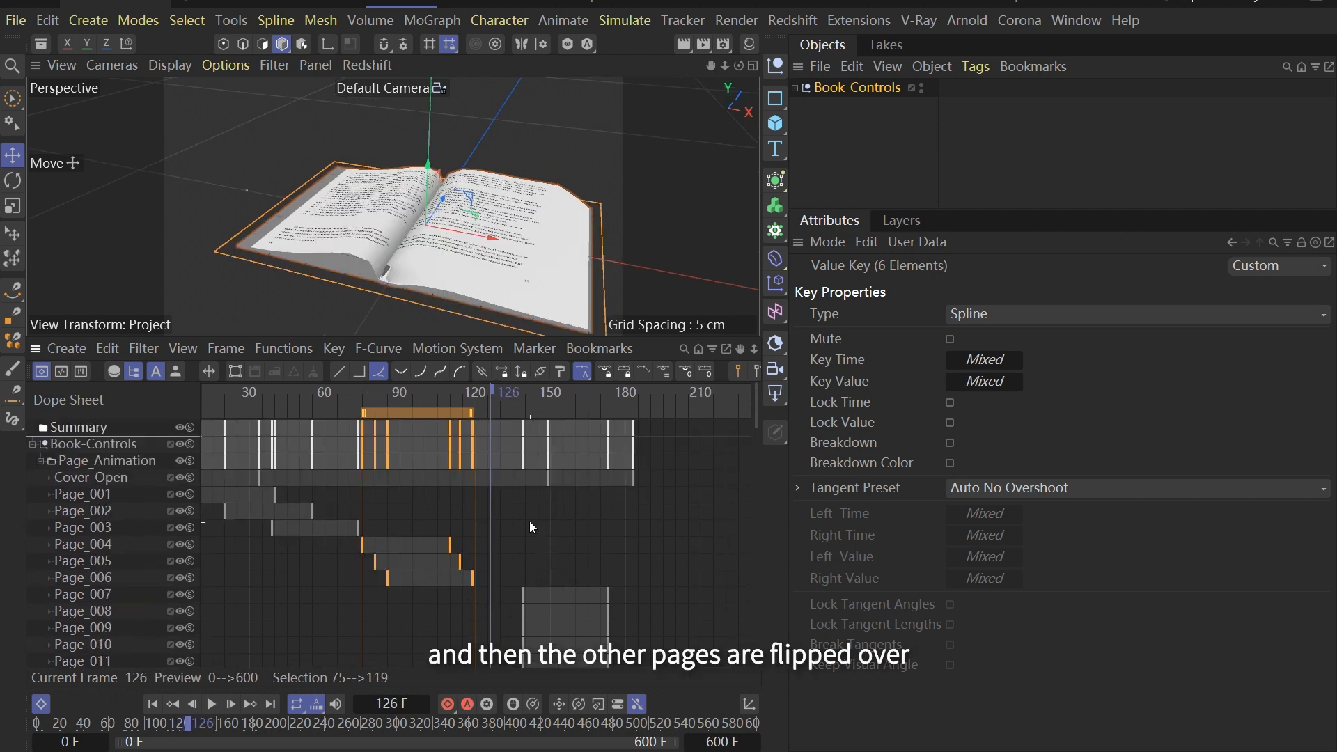
left_click_drag(494, 390, 642, 407)
middle_click_drag(417, 437, 486, 437, "alt")
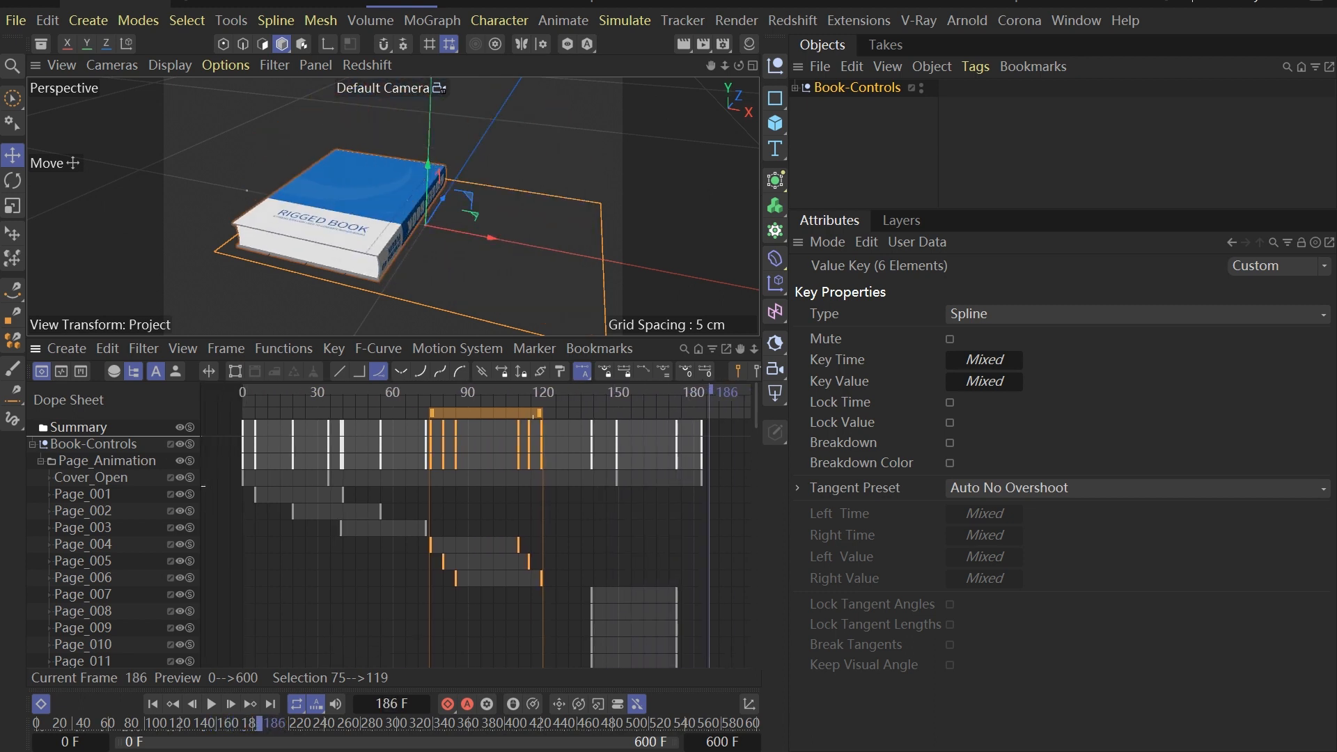
Move the selected keyframes of Page_004 to Page_006 together to frames 47–91 and scrub through the animation to frame 133.
left_click_drag(419, 390, 561, 393)
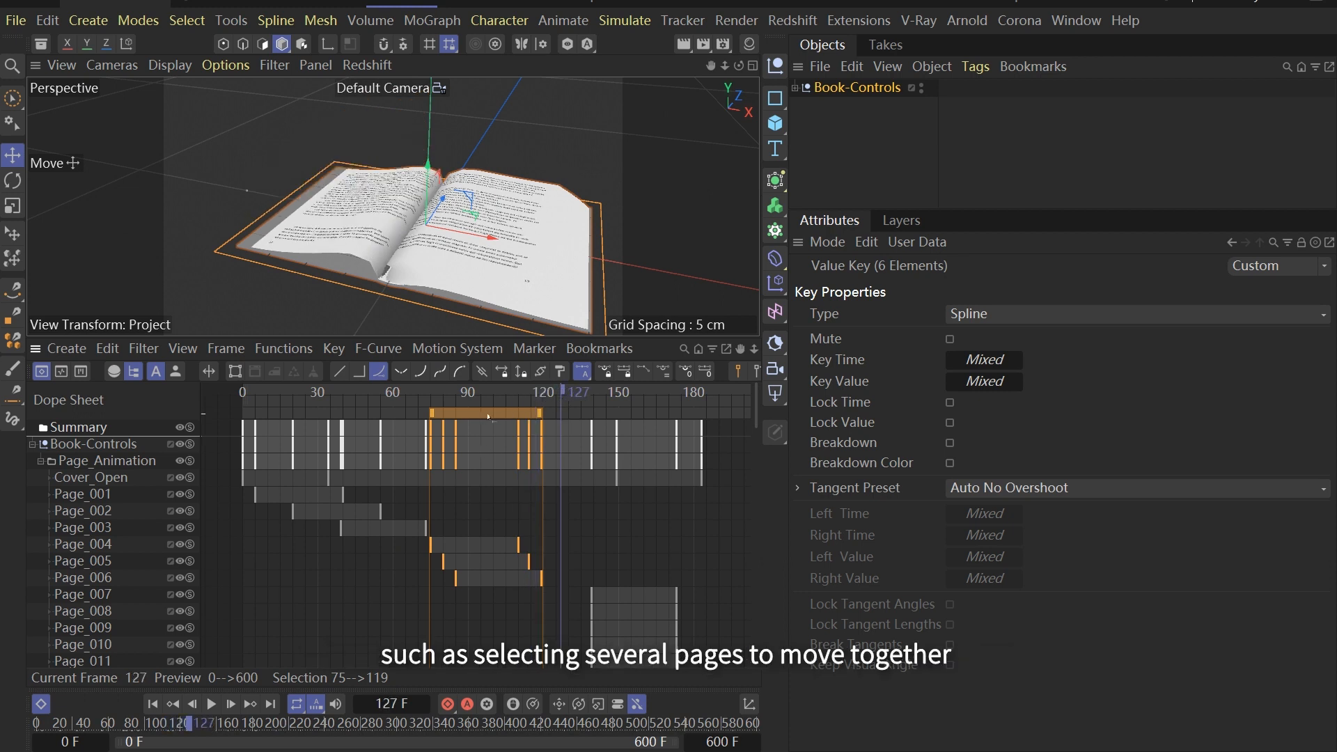
left_click_drag(488, 417, 417, 406)
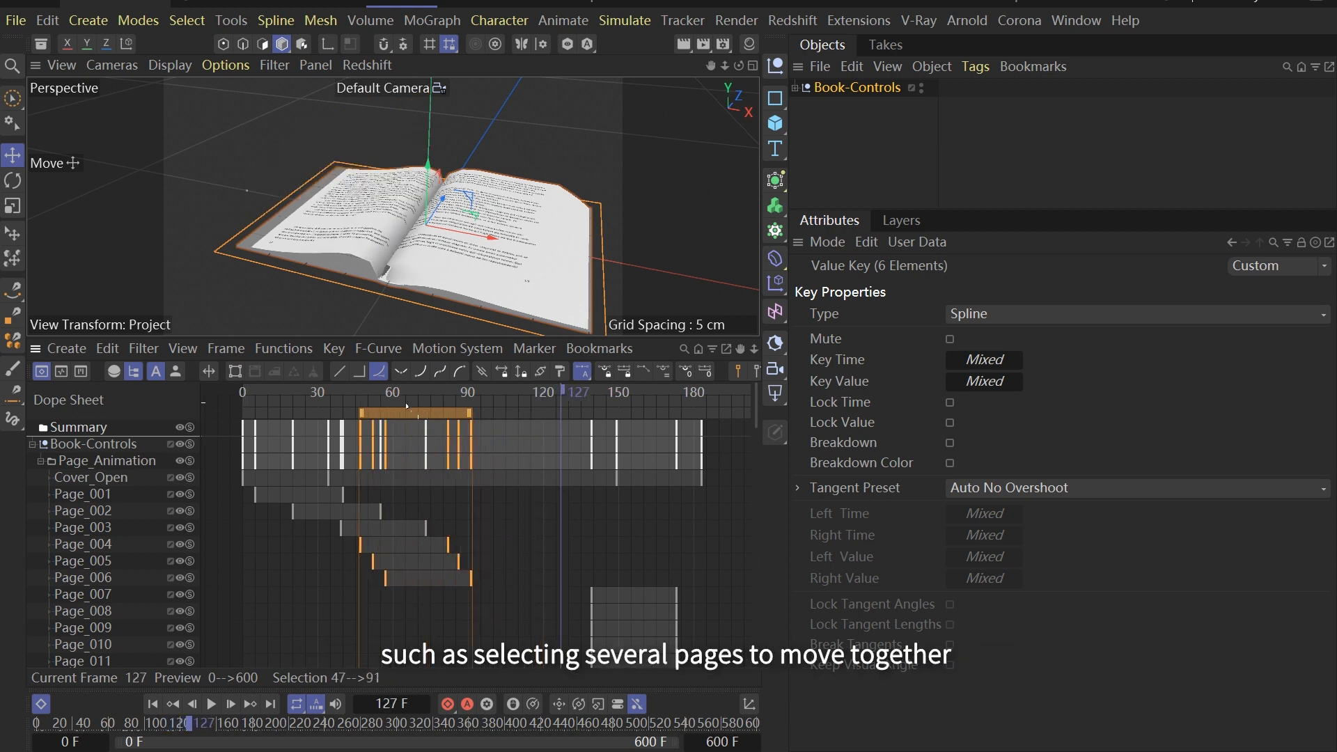
left_click_drag(291, 390, 578, 428)
Stagger the keyframes of Page_006, Page_007 and Page_008 individually so they start at about frames 61, 70 and 86.
left_click(90, 577)
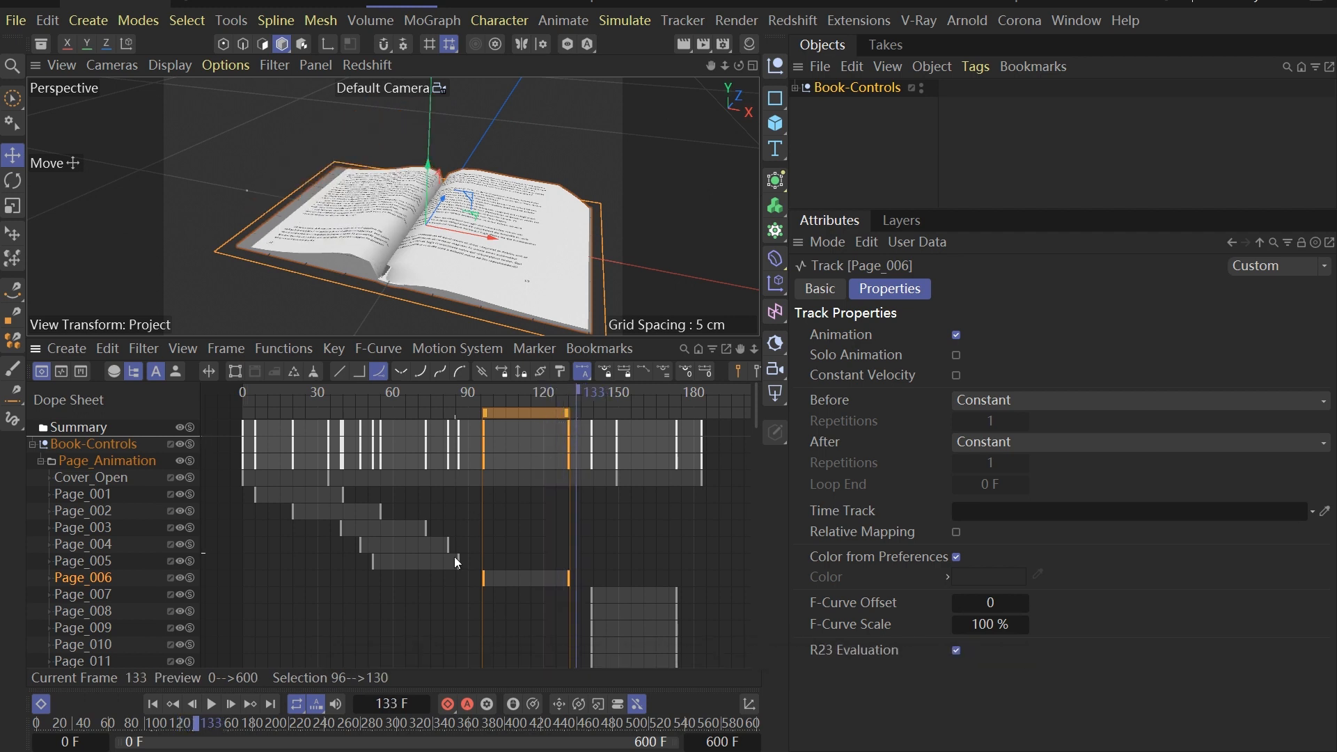
left_click_drag(525, 416, 438, 416)
left_click(629, 436)
left_click_drag(629, 437, 475, 417)
left_click(106, 611)
left_click_drag(621, 417, 488, 419)
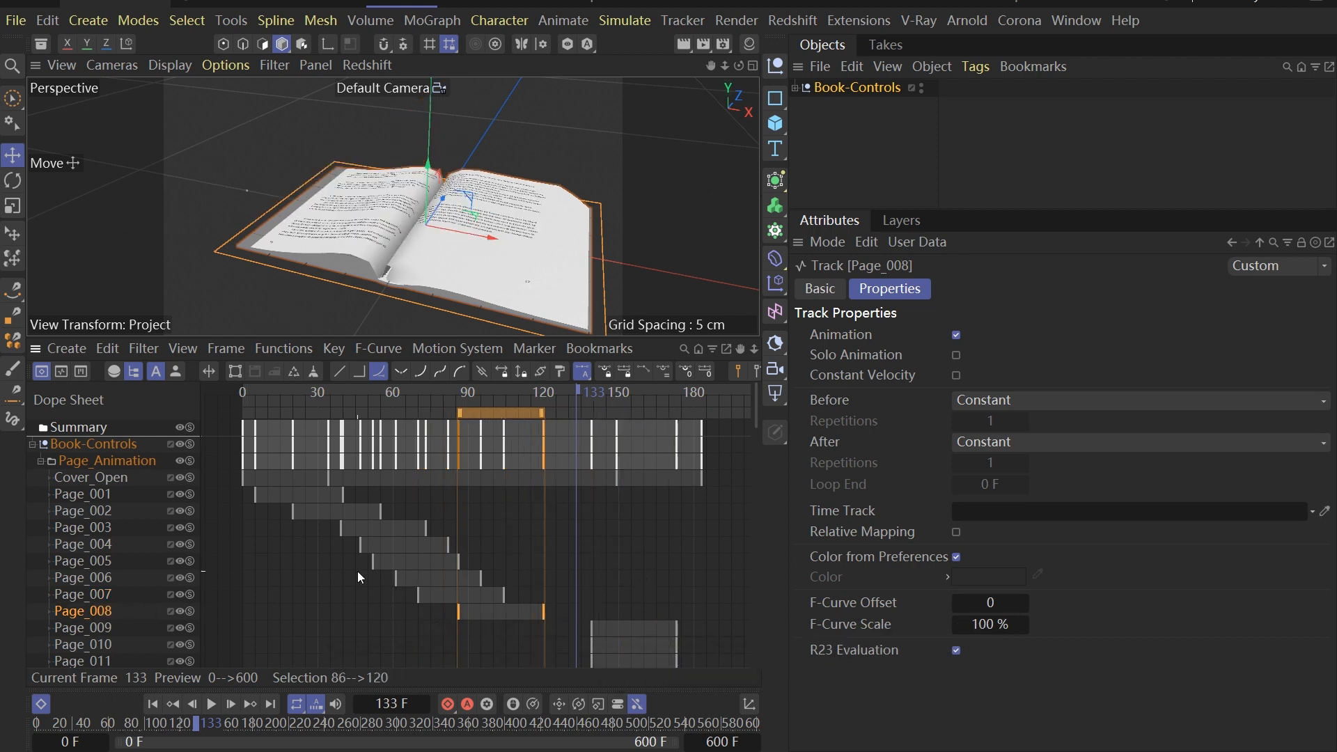
Select the unused closing keyframes from frame 139 to 183, scrub through them and delete them from the Dope Sheet.
mouse_move(537, 388)
left_mouse_down()
mouse_move(521, 391)
mouse_move(559, 392)
left_mouse_up()
mouse_move(456, 233)
left_mouse_down("alt")
mouse_move(453, 270)
mouse_move(458, 245)
left_mouse_up("alt")
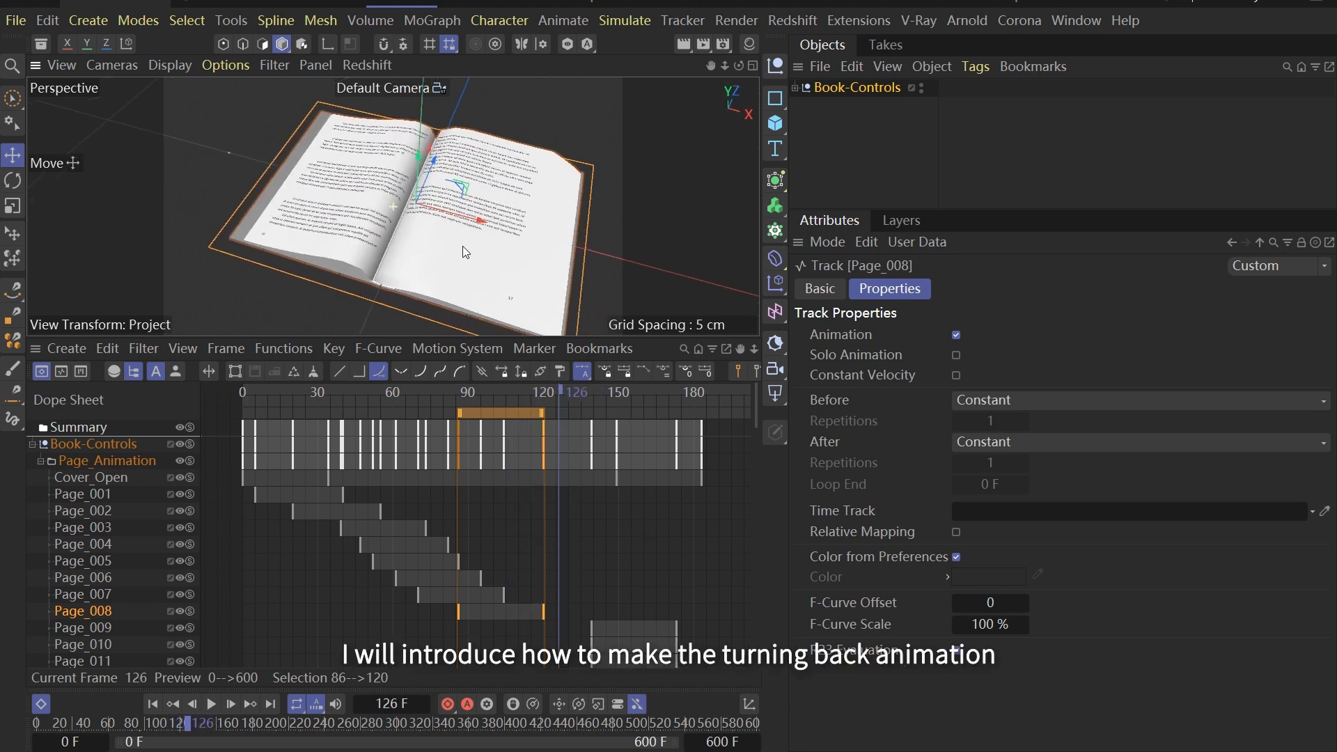
left_click_drag(466, 339, 453, 417)
left_click_drag(365, 273, 422, 324, "alt")
right_click_drag(422, 325, 358, 286, "alt")
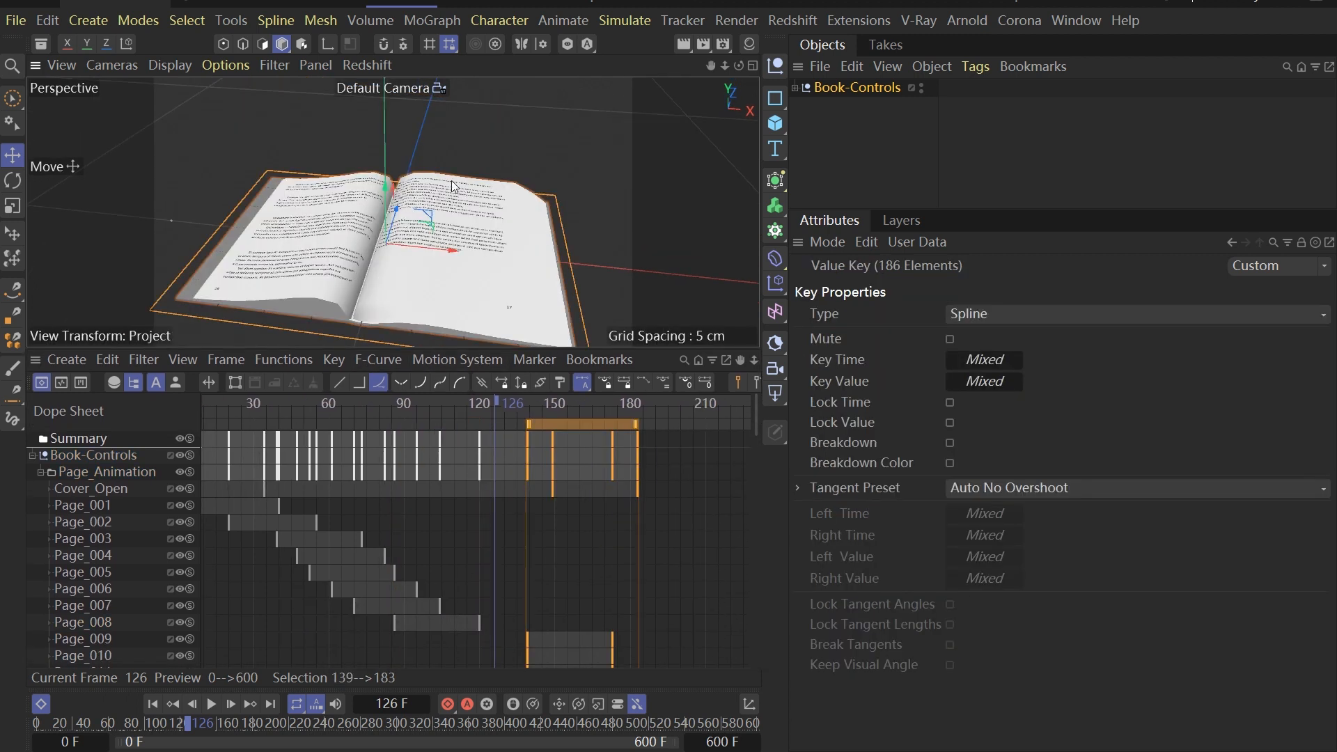
left_click_drag(517, 405, 657, 431)
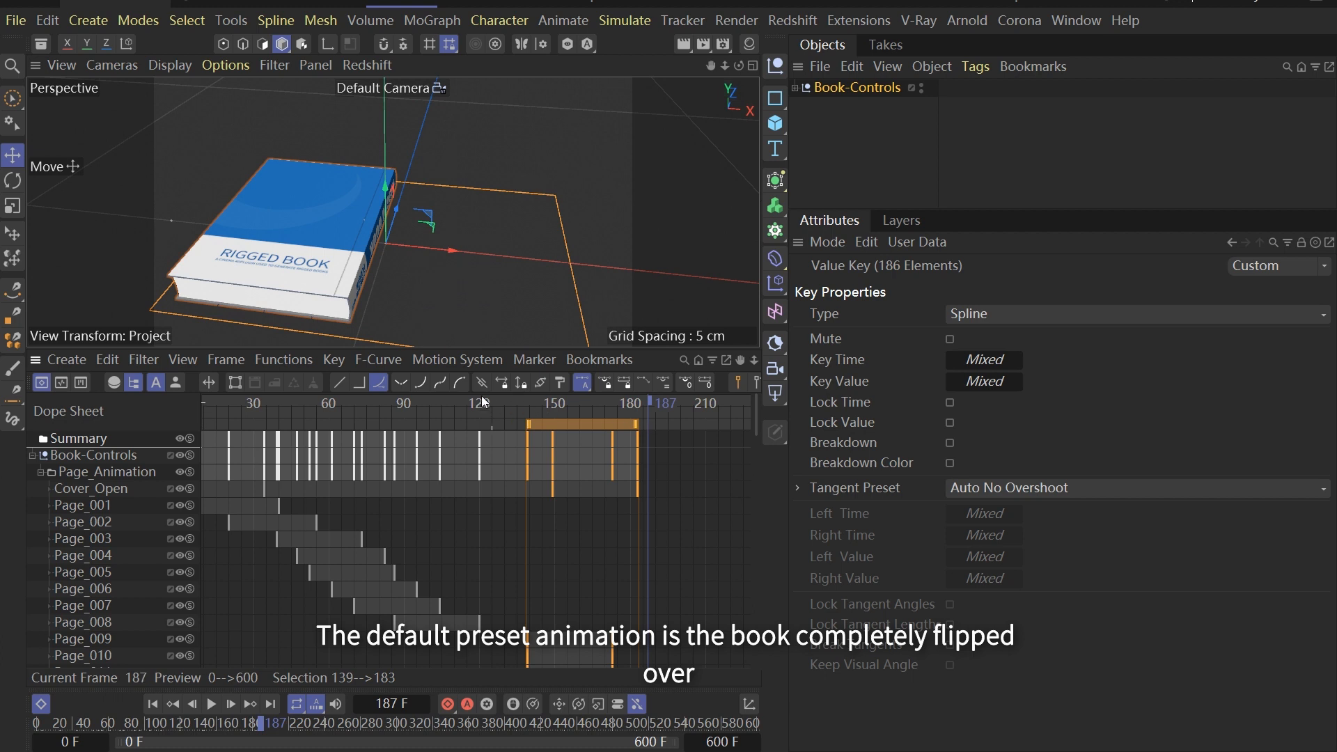
left_click_drag(507, 405, 485, 404)
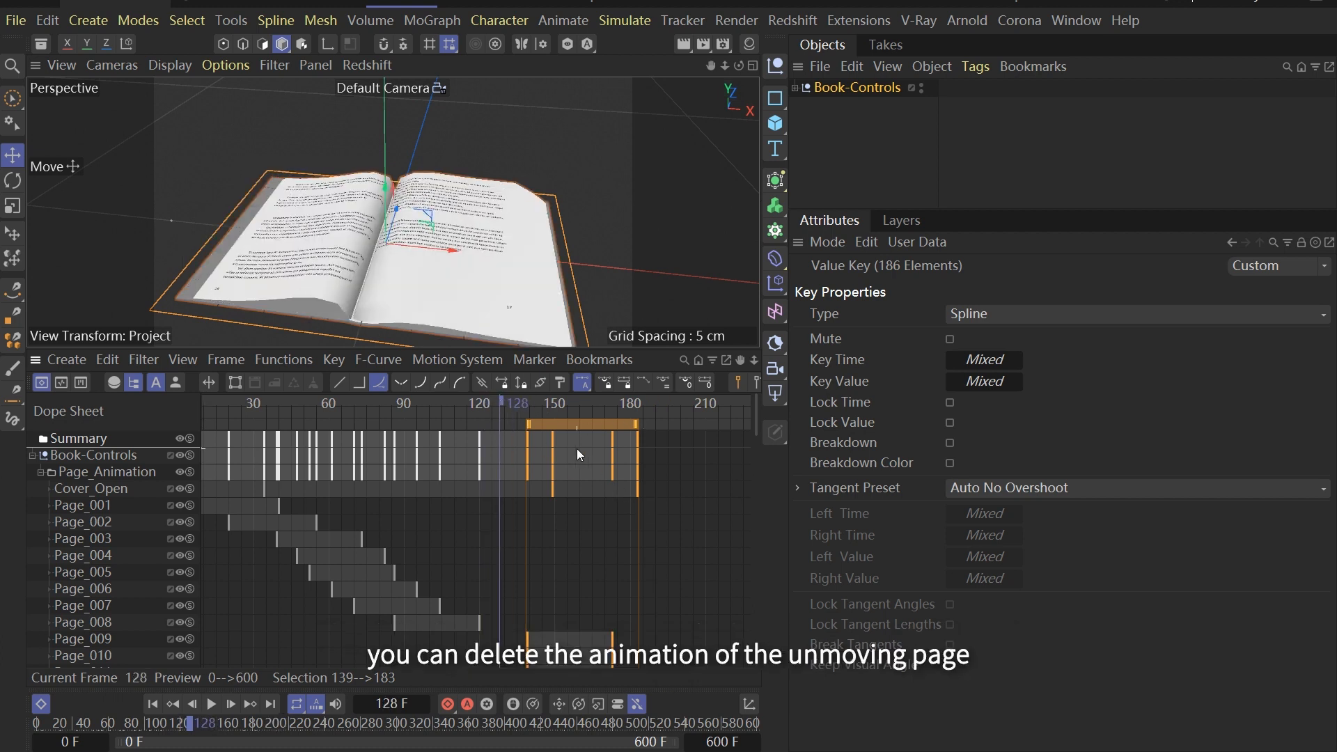
key("Delete")
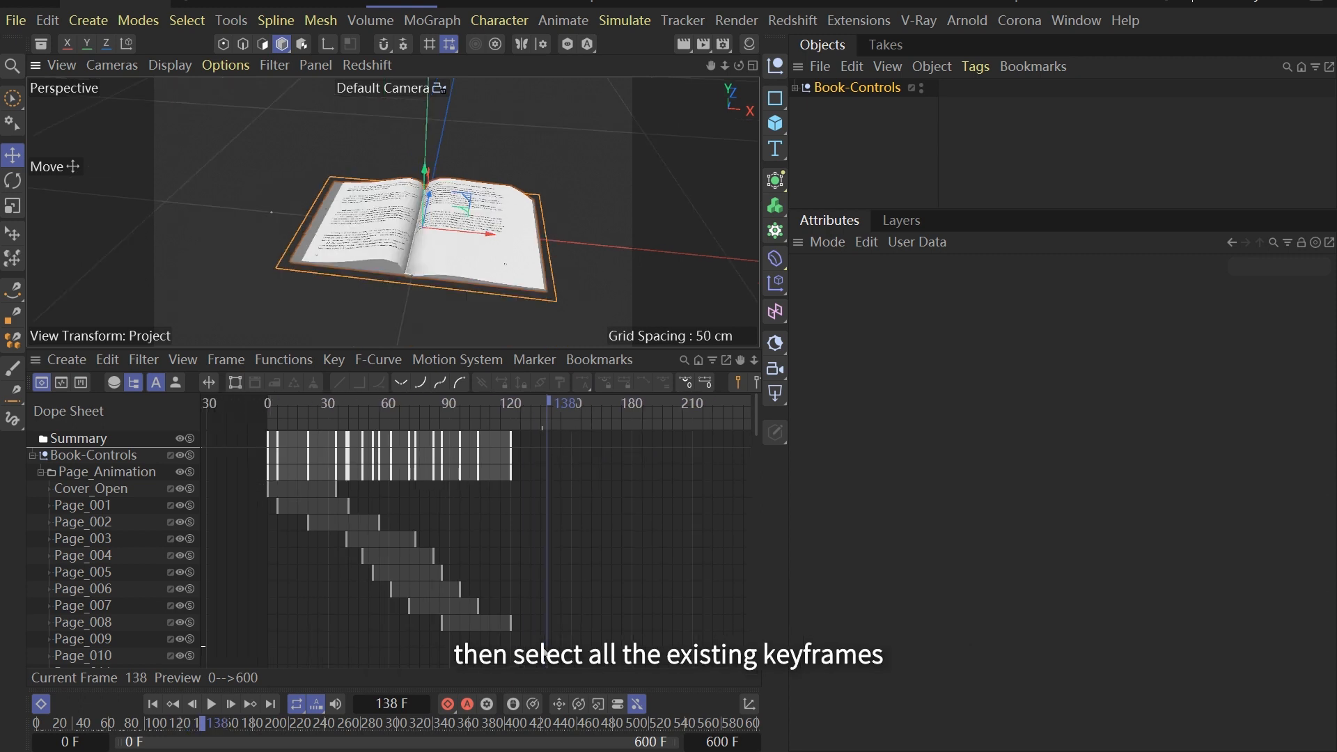
Select all remaining keyframes from frame 0 to 120 and duplicate them to frames 171–291.
left_click_drag(543, 647, 238, 412)
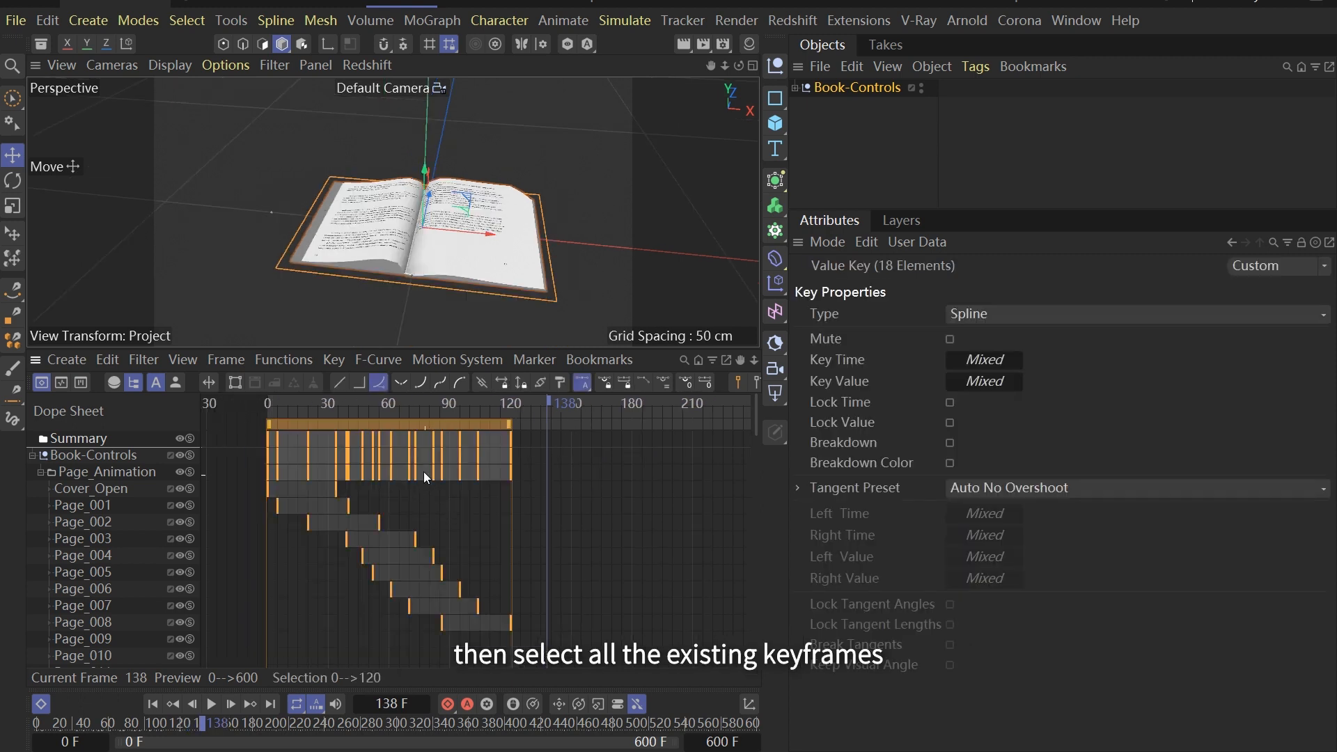
left_click_drag(391, 424, 655, 442, "ctrl")
middle_click_drag(585, 579, 482, 581, "alt")
left_click_drag(527, 429, 610, 429)
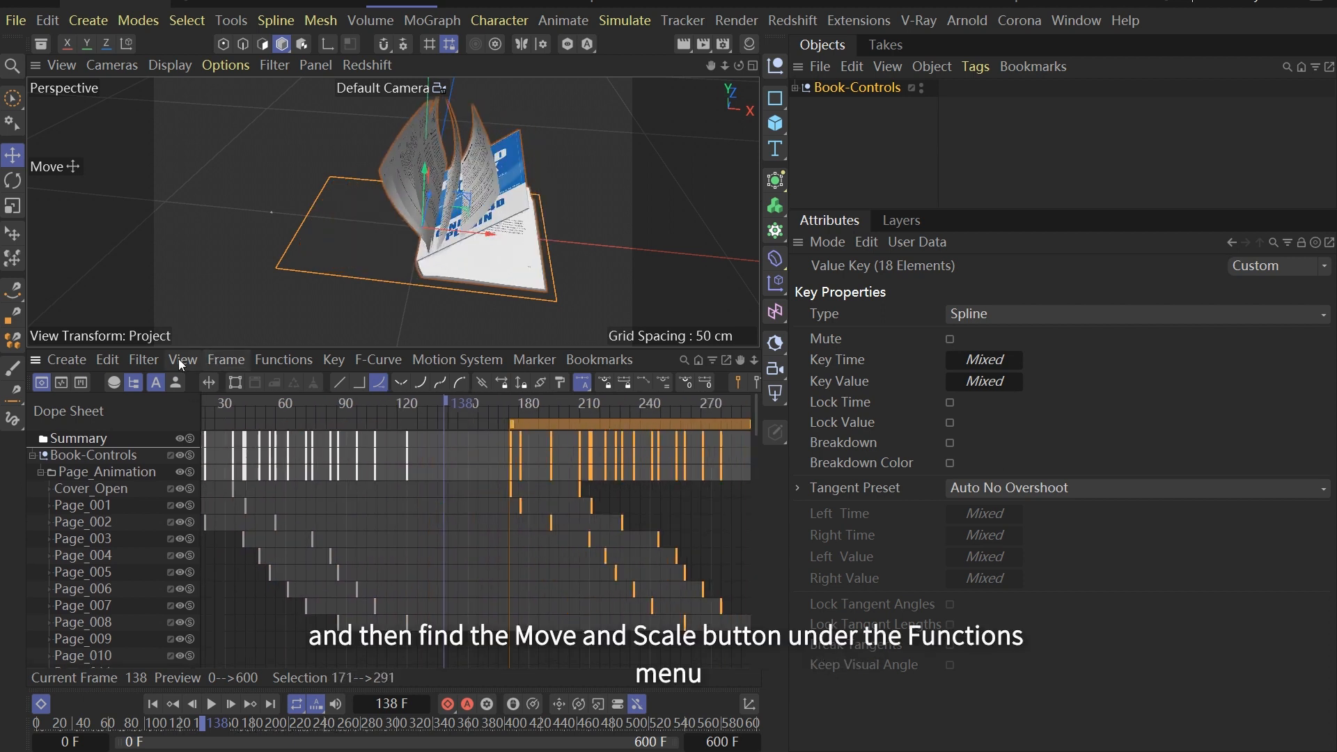
Reverse the copied keyframes with Move/Scale at Scale -1, shift them to end at about frame 252, and scrub through the result.
left_click(144, 359)
mouse_move(261, 359)
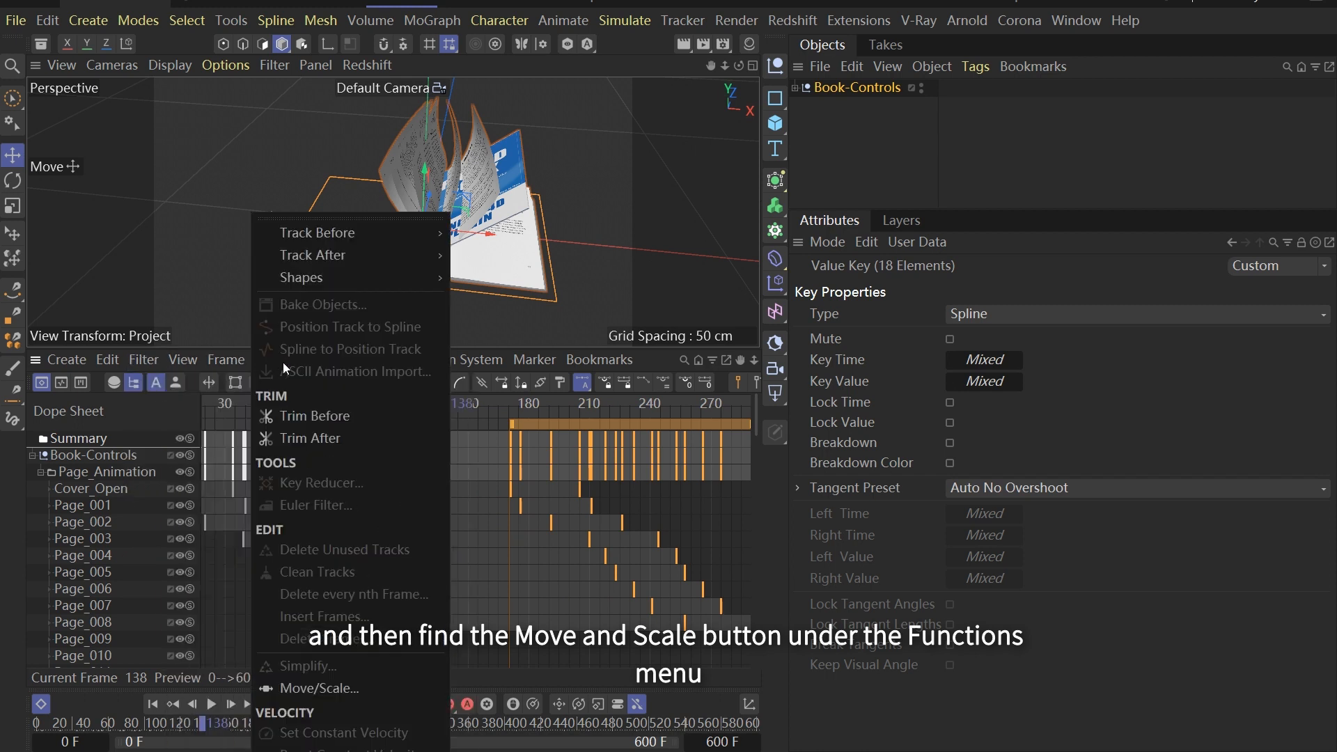
left_click(335, 688)
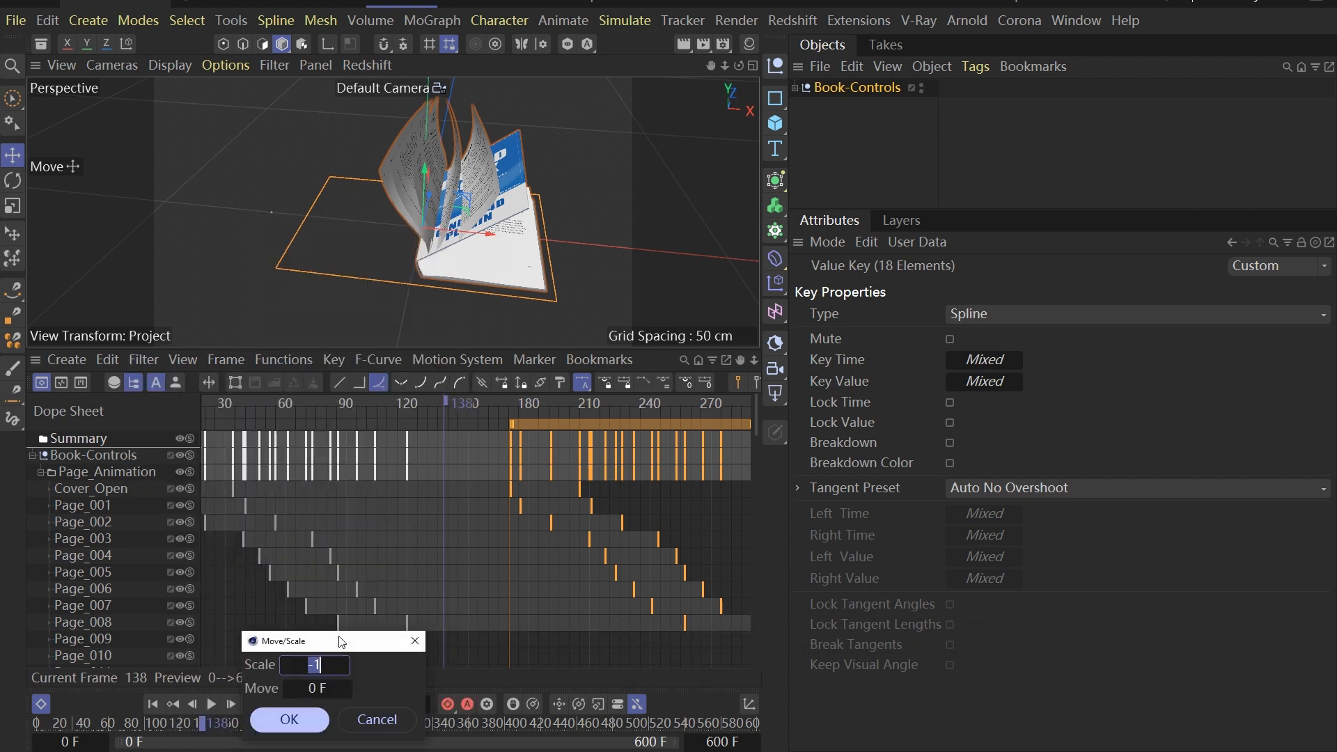
left_click_drag(341, 641, 474, 536)
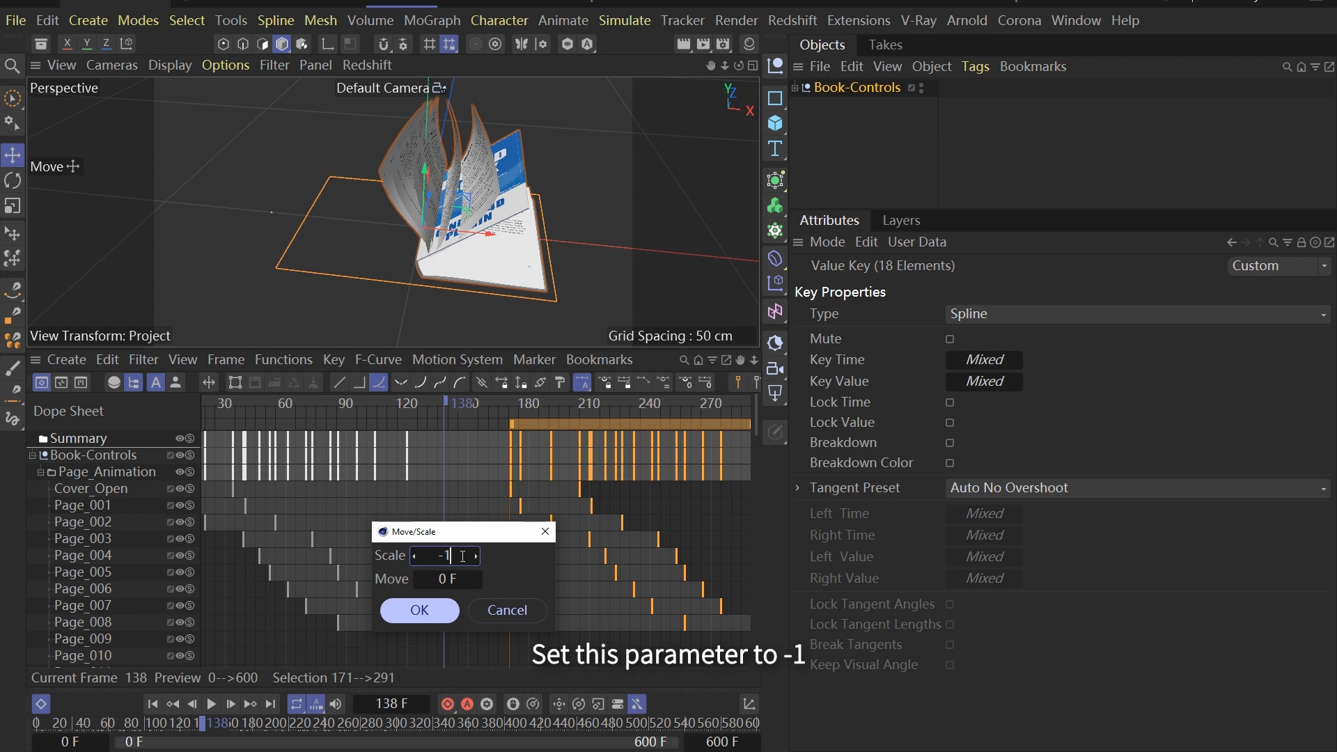
left_click(432, 613)
left_click_drag(395, 432, 550, 439)
left_click_drag(413, 408, 677, 429)
Retime the reversed keyframes page by page from Page_008 to Page_001 and scrub through the turning-back flips.
left_click_drag(422, 614, 504, 645)
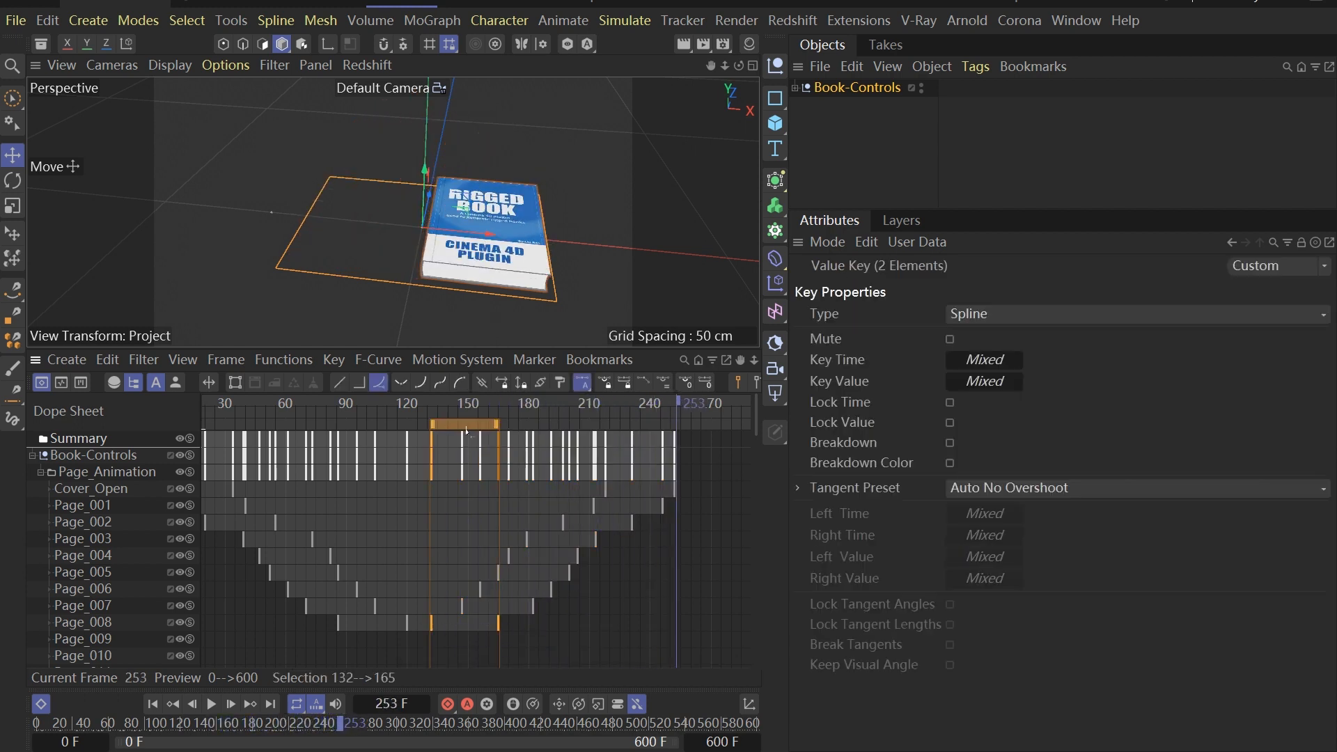
left_click_drag(468, 426, 492, 425)
left_click_drag(548, 646, 449, 603)
left_click_drag(481, 425, 493, 425)
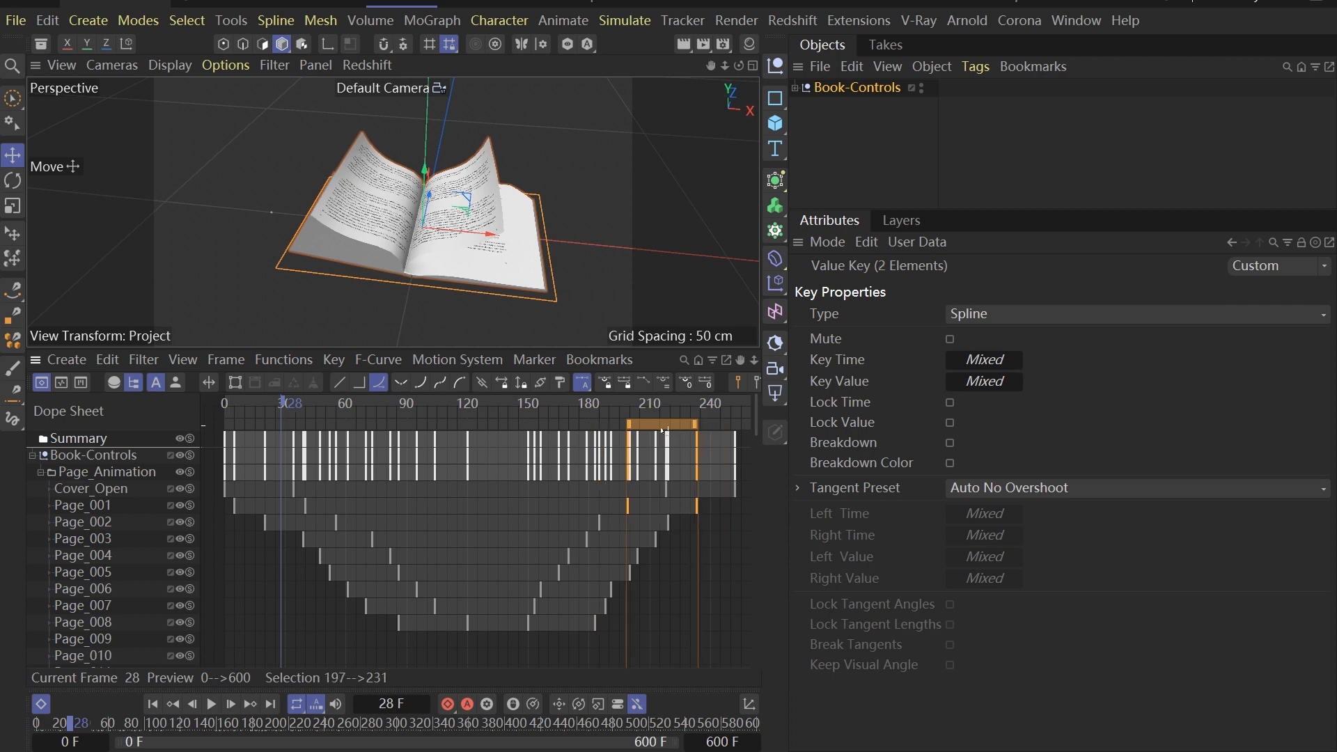
left_click_drag(662, 430, 702, 427)
left_click_drag(493, 404, 689, 411)
Compress all the reversed keyframes together into frames 150–192 and scrub to frame 197.
left_click_drag(724, 655, 504, 415)
left_click_drag(700, 425, 633, 430)
left_click_drag(525, 403, 621, 419)
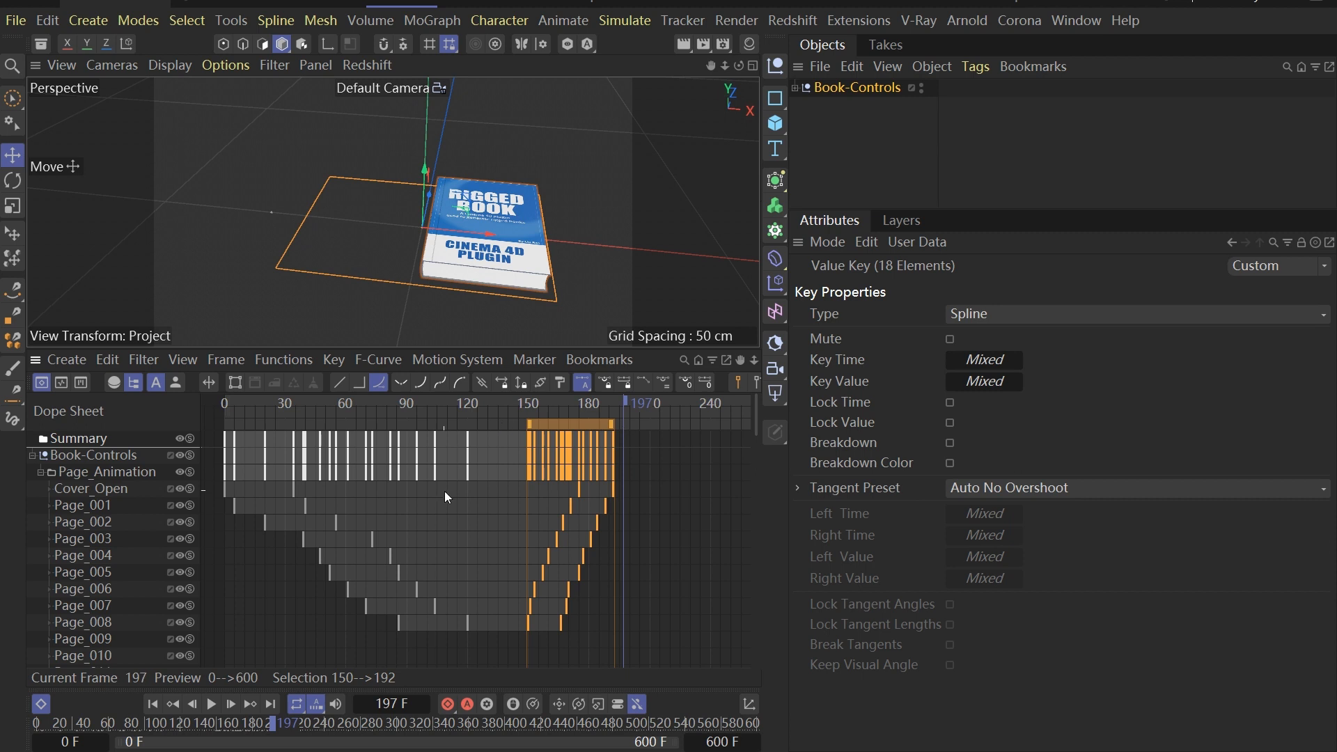
Play the whole animation from the first frame and check the closed cover around frame 193.
scroll(415, 527, "left", 1)
left_click(153, 704)
left_click(211, 705)
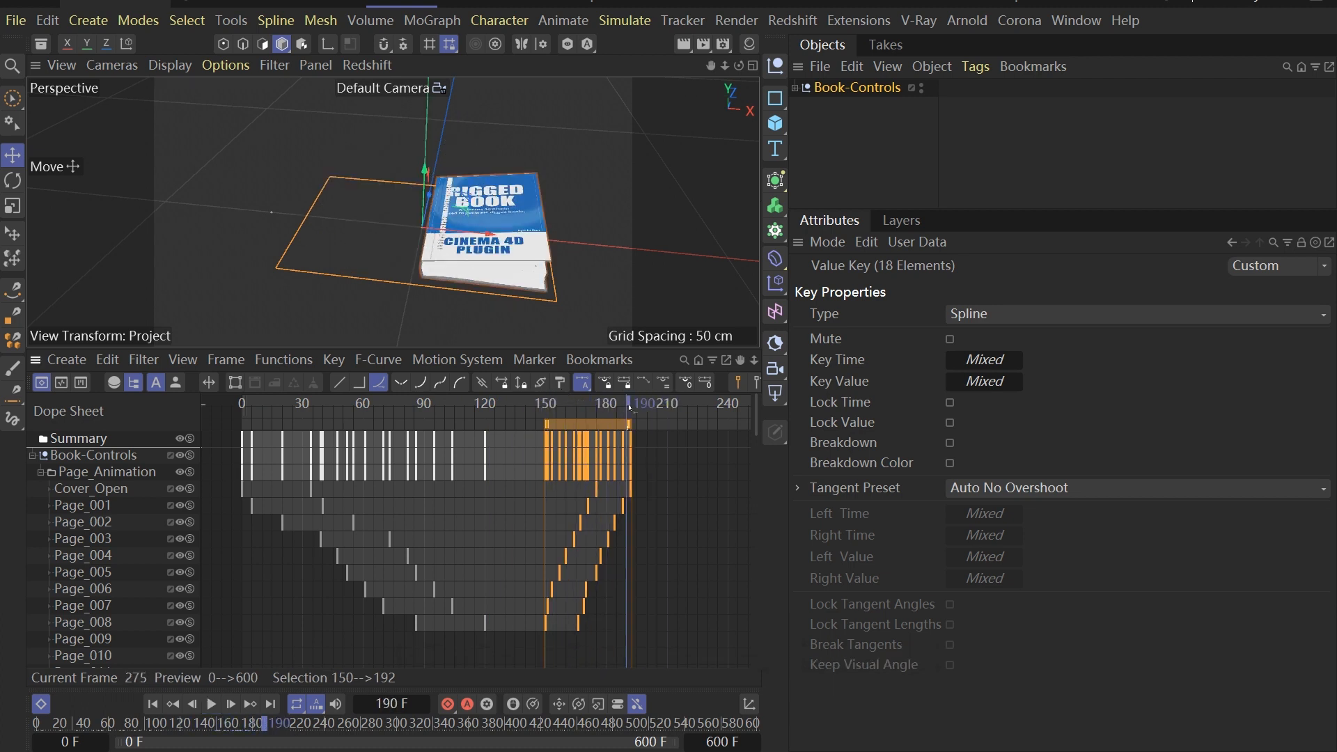
left_click_drag(627, 408, 631, 407)
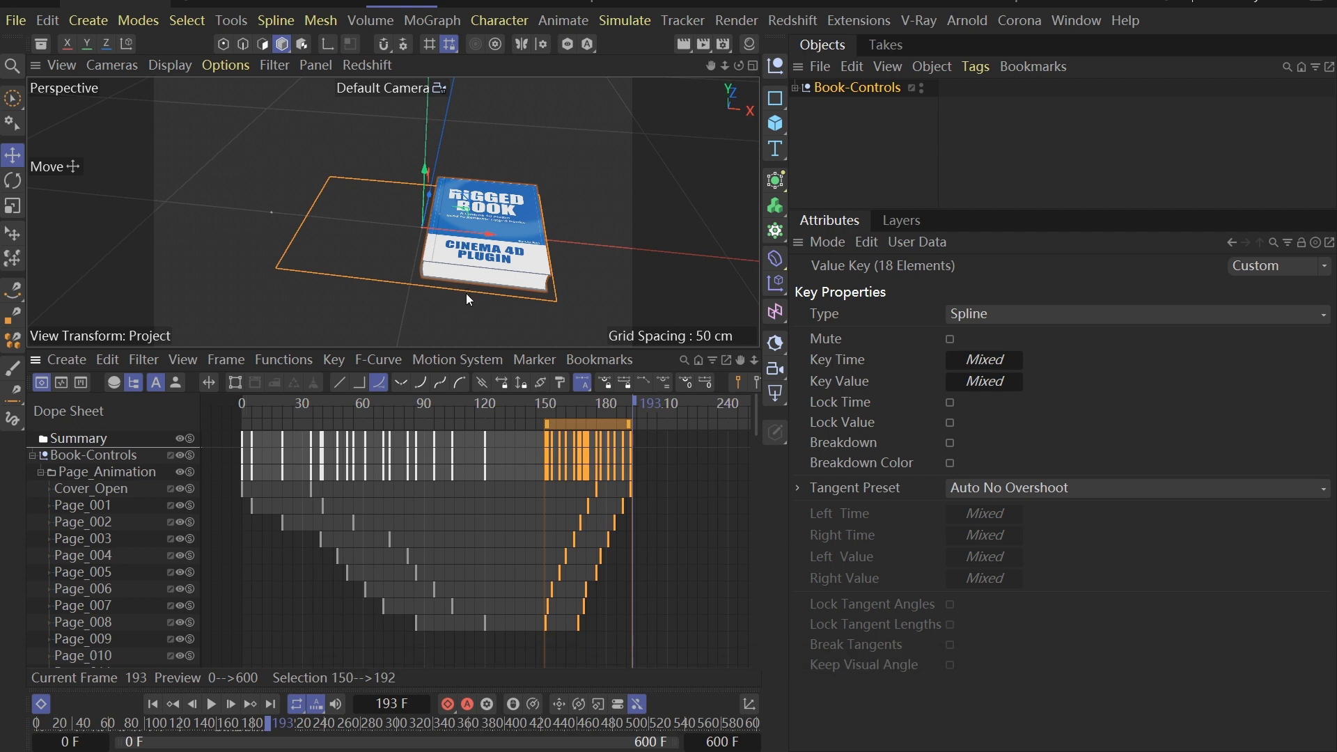
Set the render settings to the Standard renderer with a manual frame range from 0 F to 200 F.
key("ctrl+b")
left_click(874, 71)
left_click(825, 113)
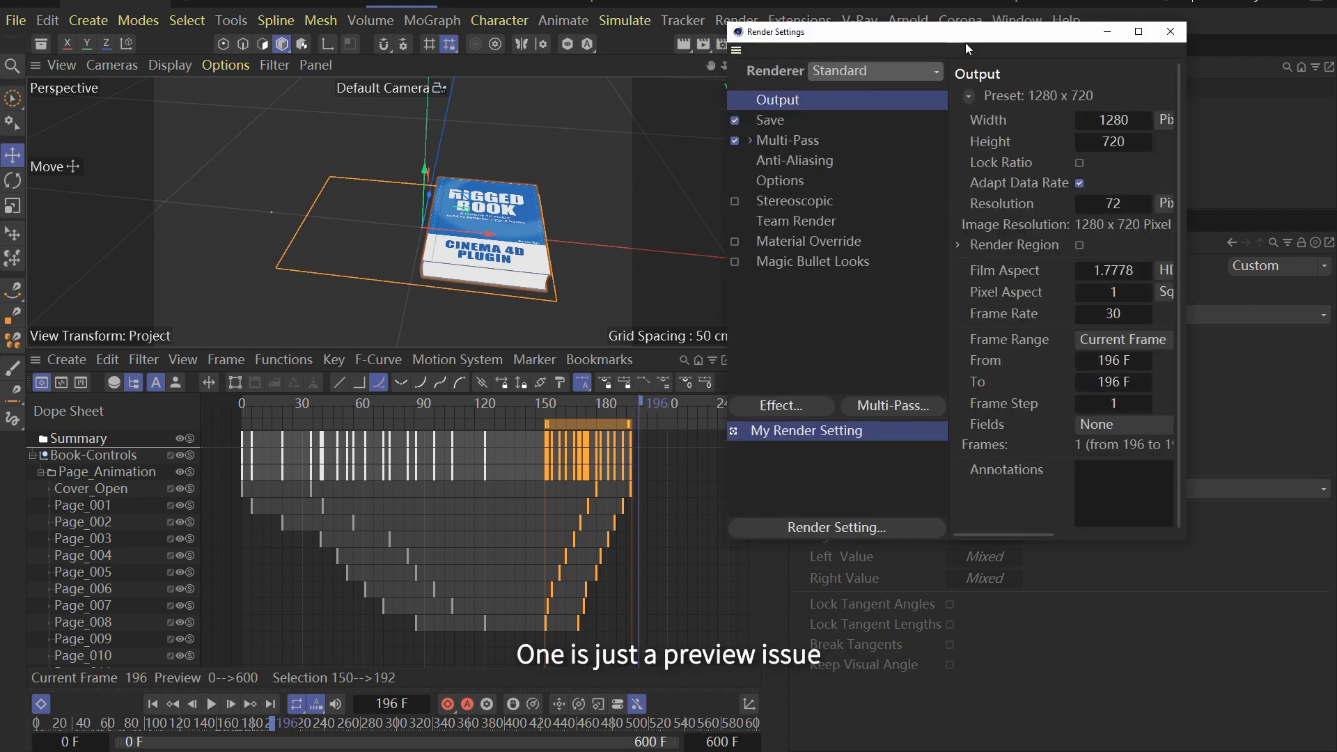
left_click(1041, 357)
left_click(1030, 382)
double_click(1044, 401)
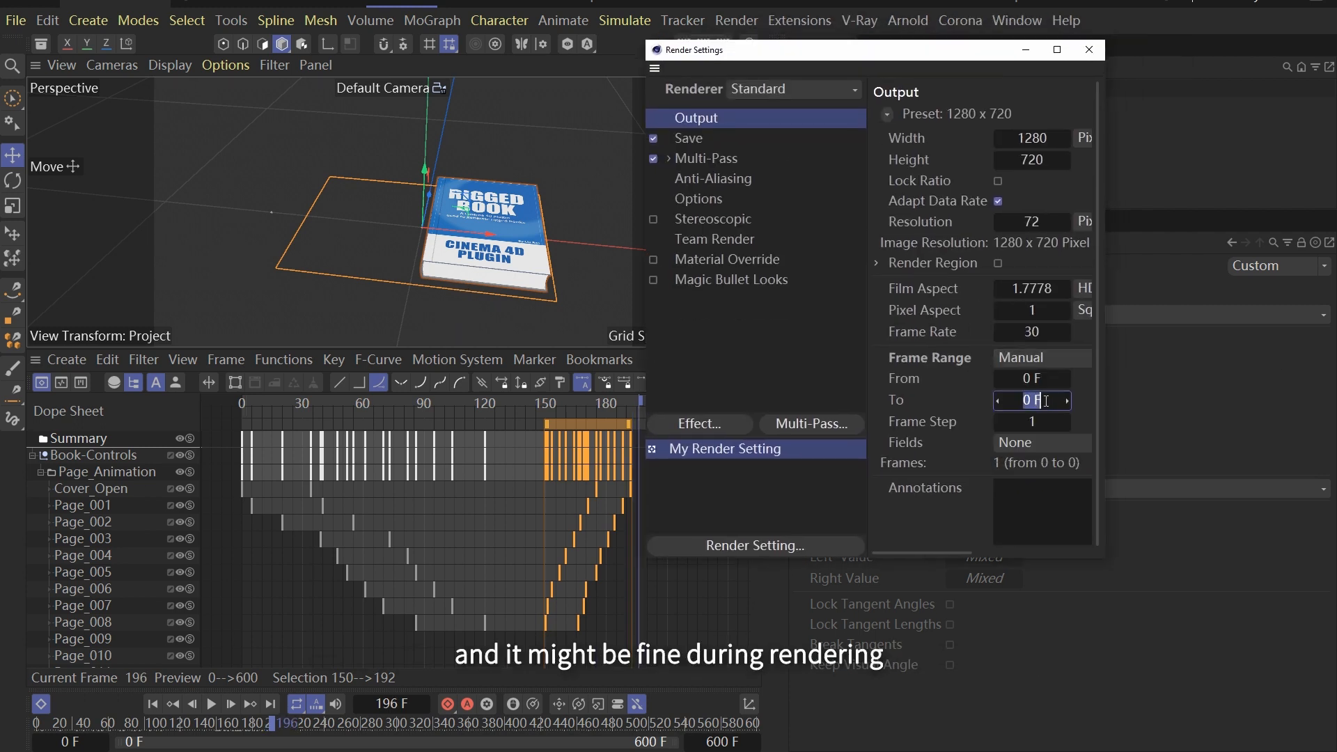
left_click_drag(944, 55, 986, 111)
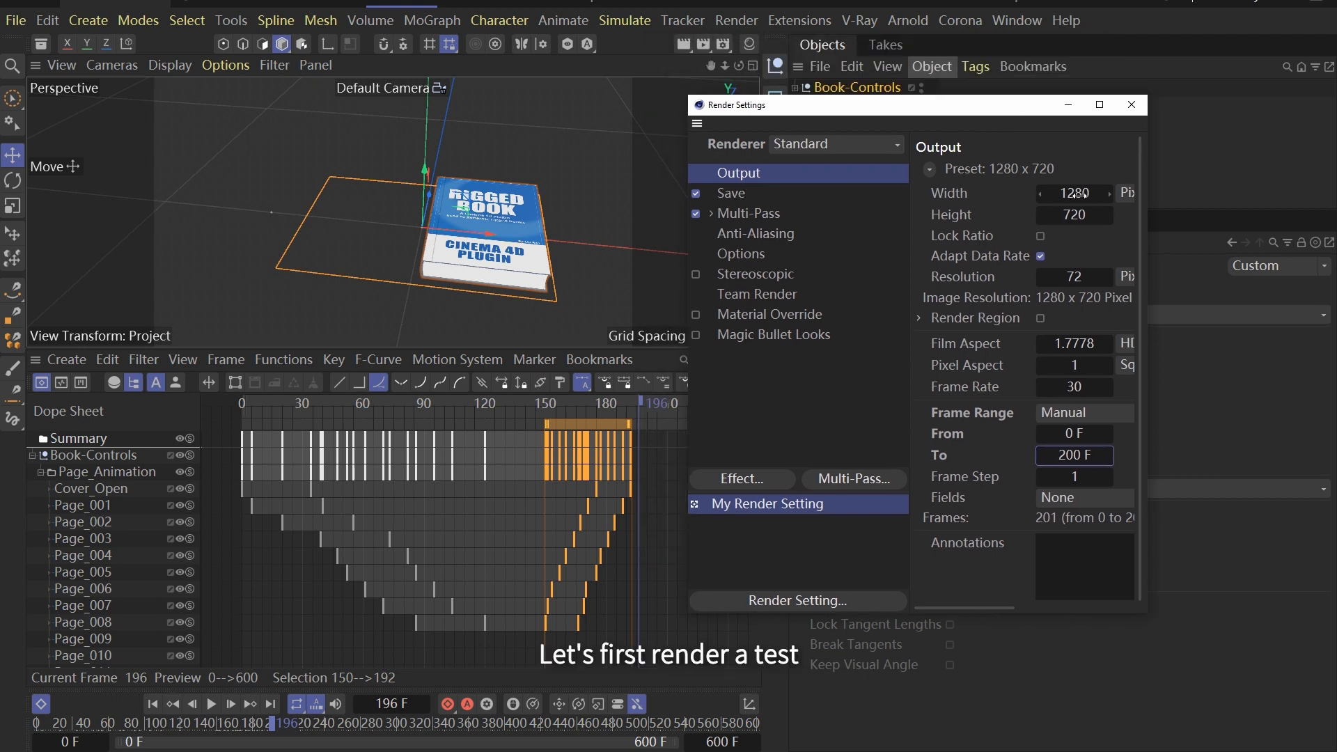
Render the animation to the Picture Viewer and scrub through the frames where the book closes.
left_click(704, 45)
left_click(707, 429)
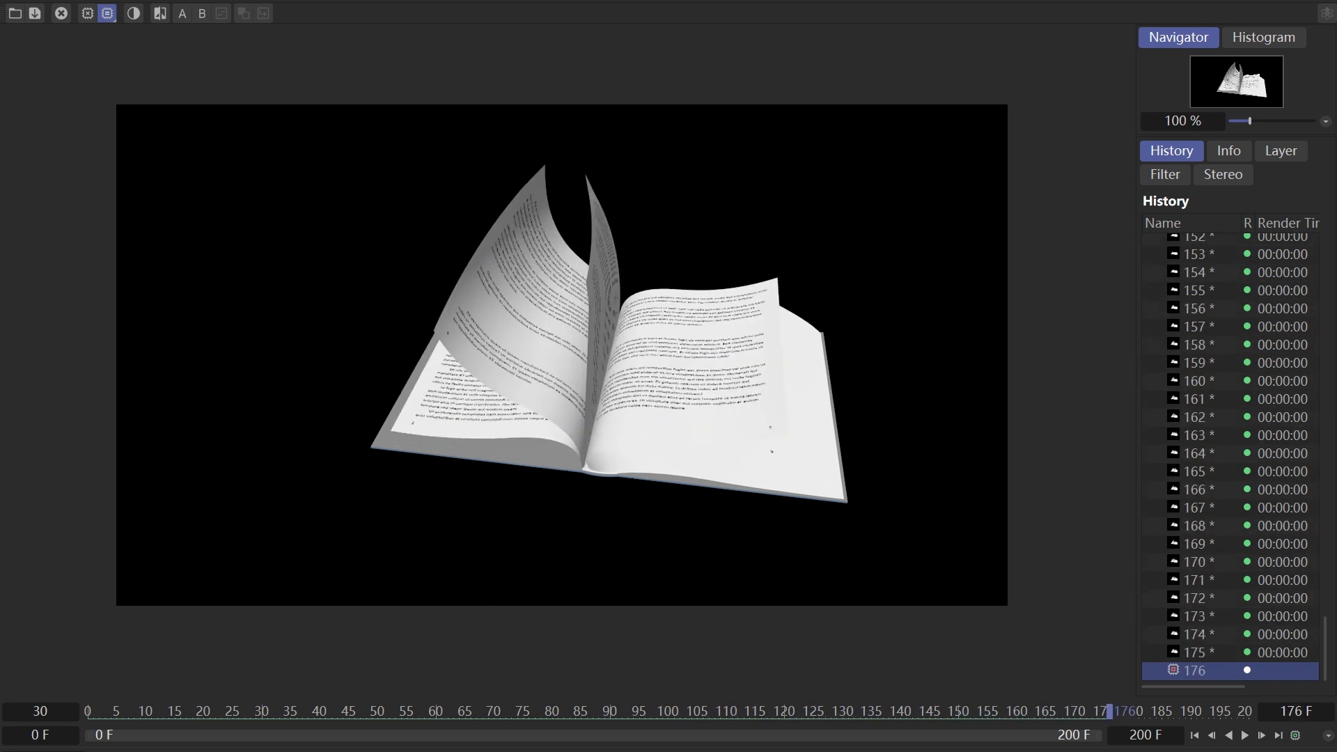
left_click(857, 710)
left_click_drag(944, 710, 1205, 722)
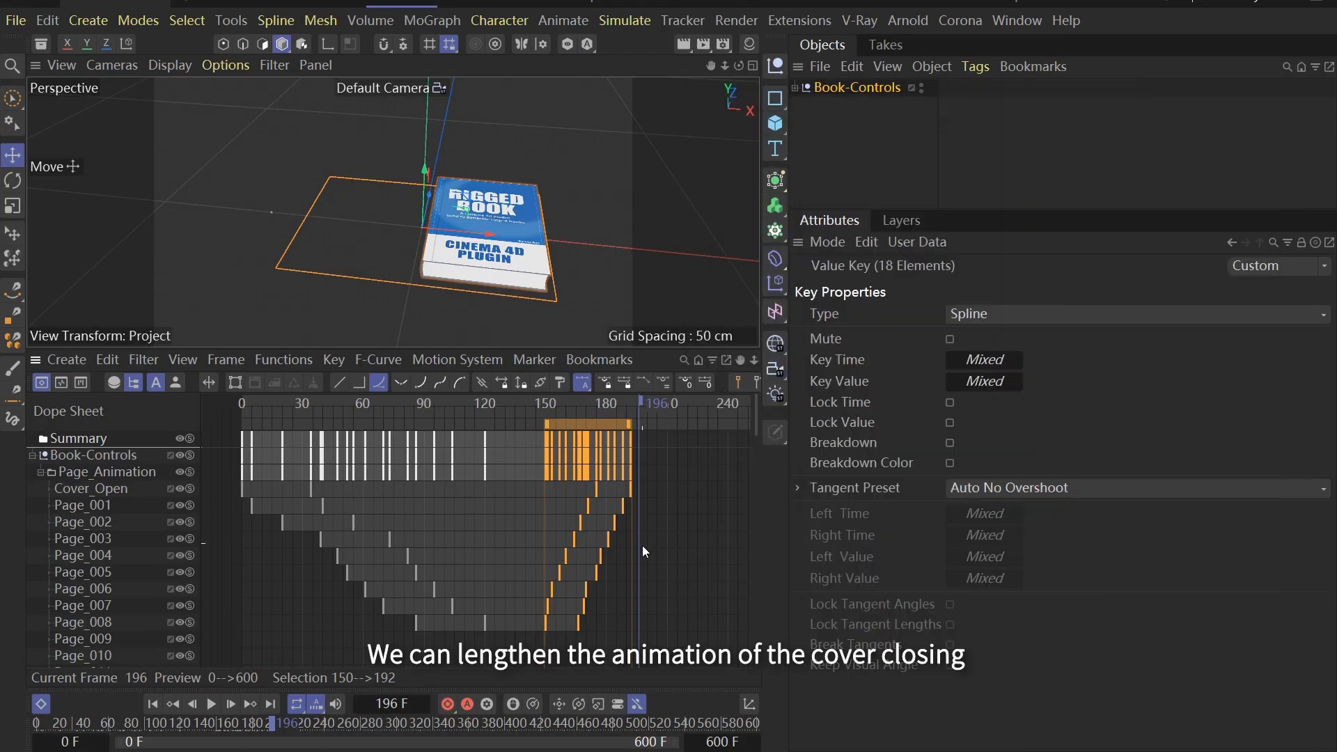
Lengthen the cover closing by stretching the last two Cover_Open keyframes to span frames 175–201.
left_click(642, 546)
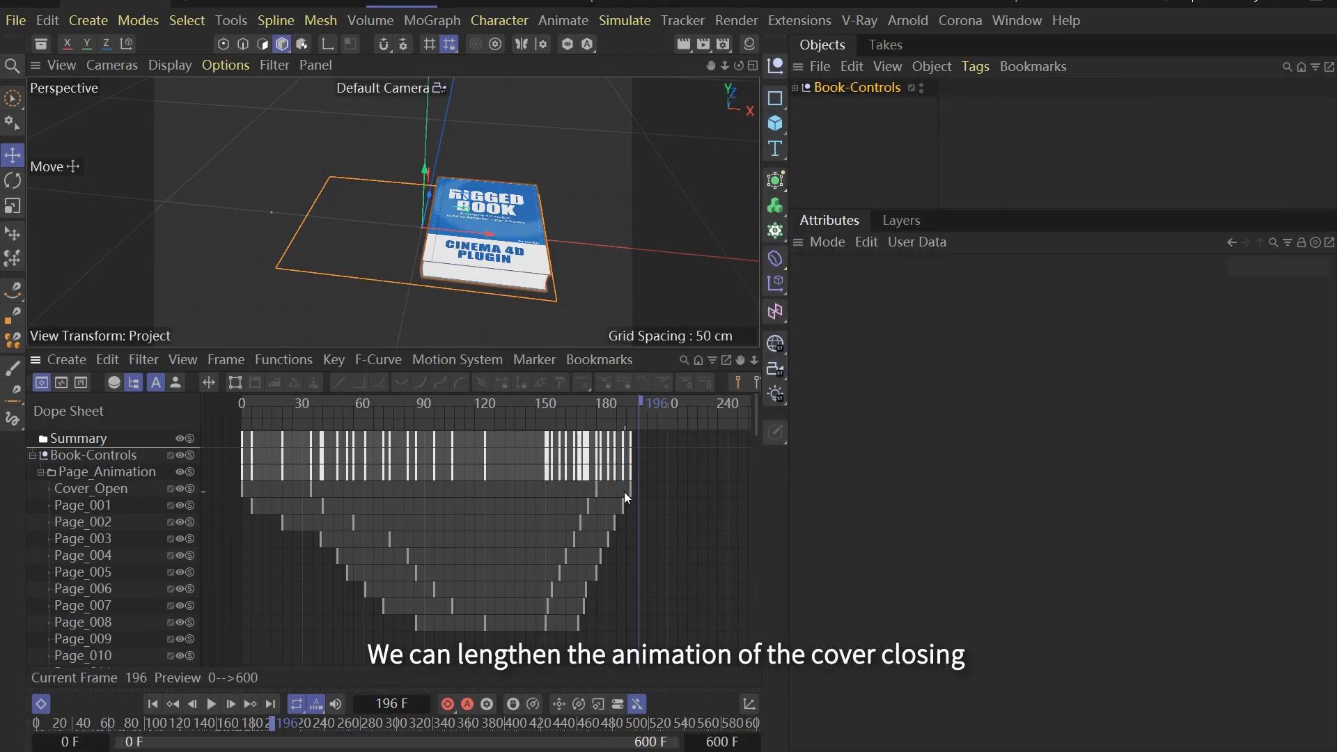
left_click(631, 489)
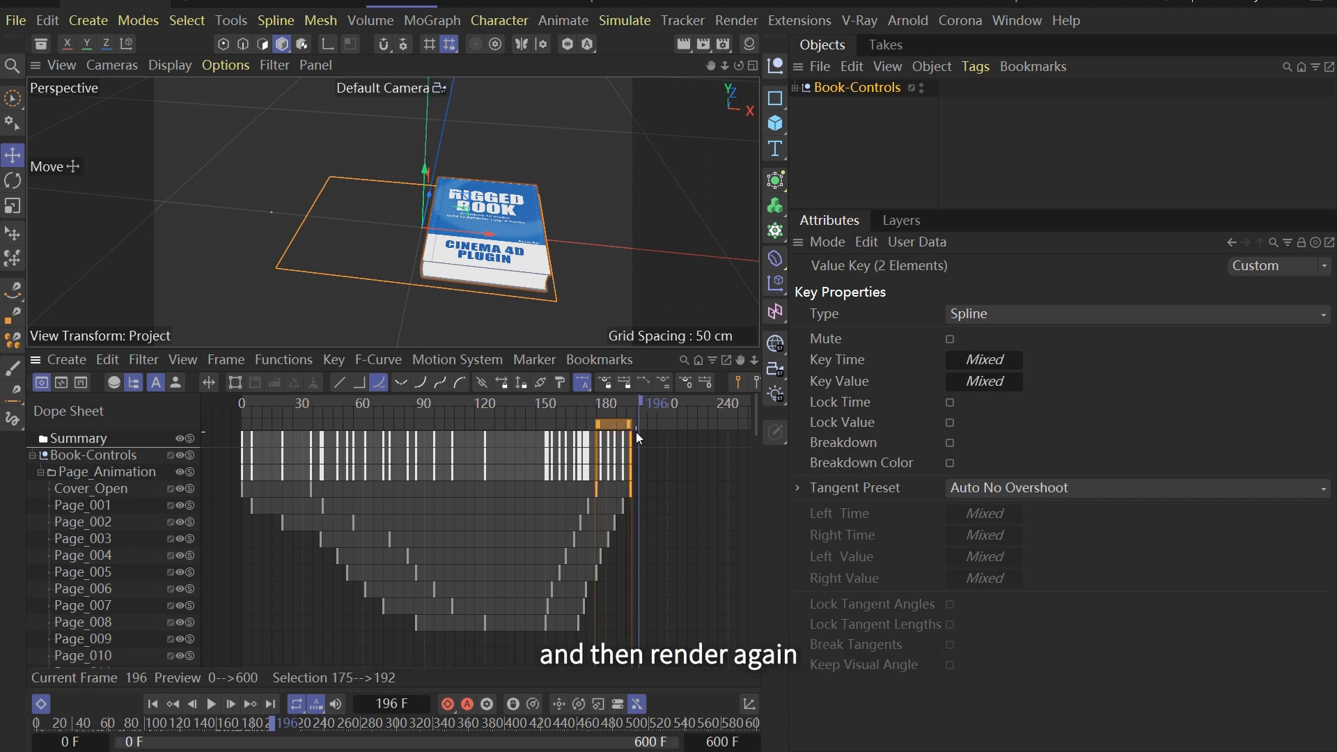
left_click_drag(644, 428, 679, 482)
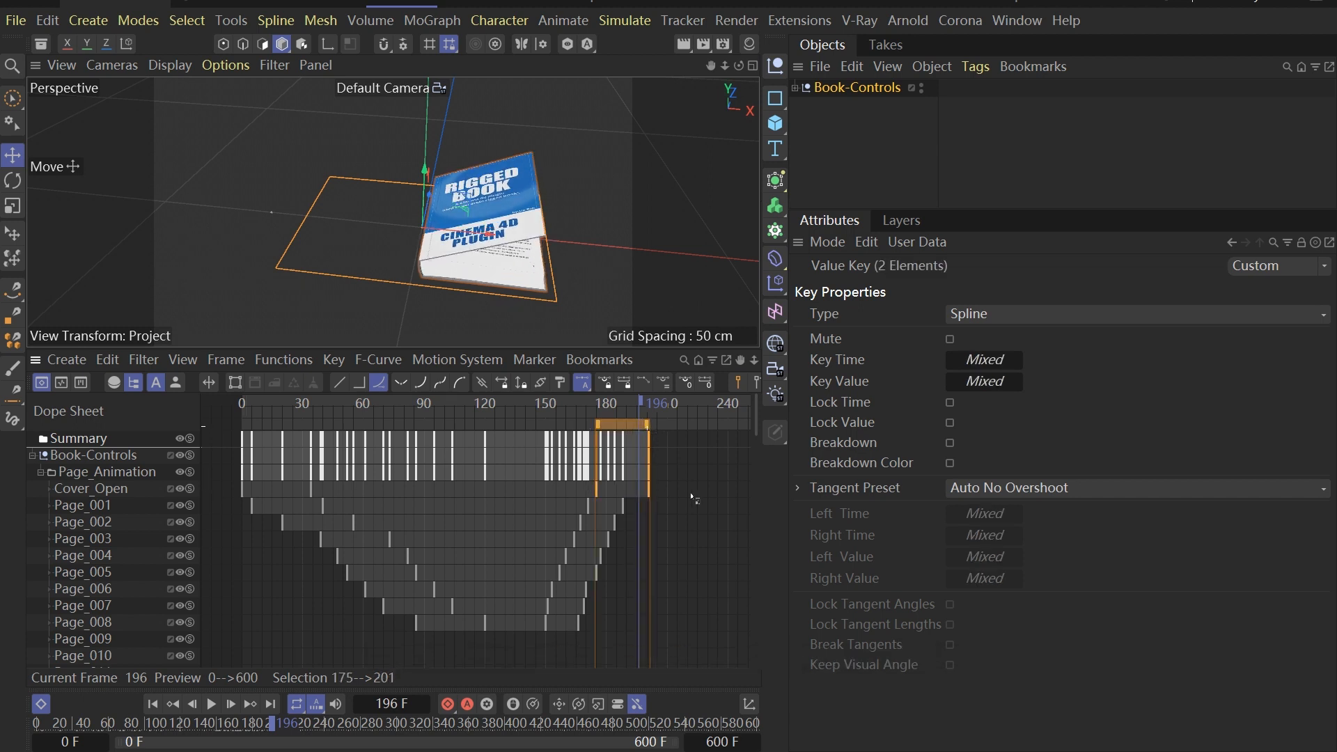
Render the adjusted animation to the Picture Viewer again and scrub through the closing and back to the start.
key("shift+r")
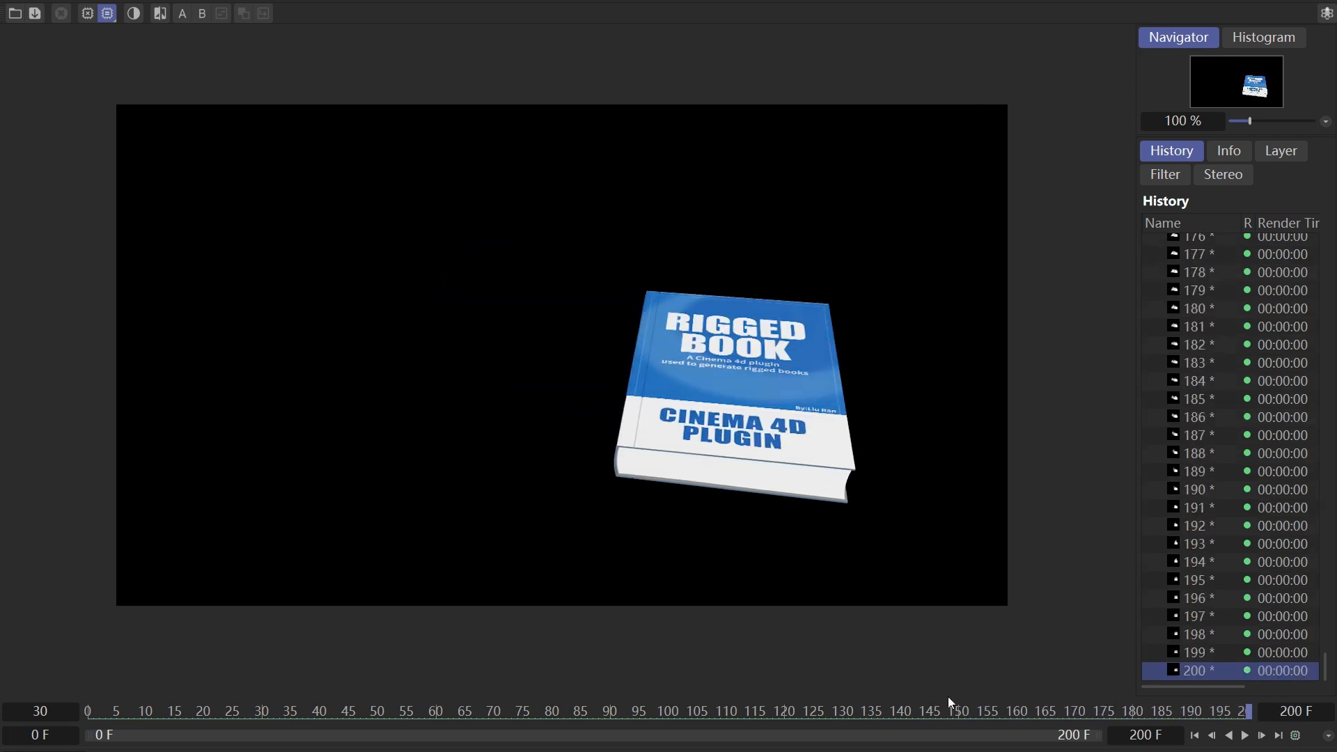
left_click_drag(933, 708, 1263, 724)
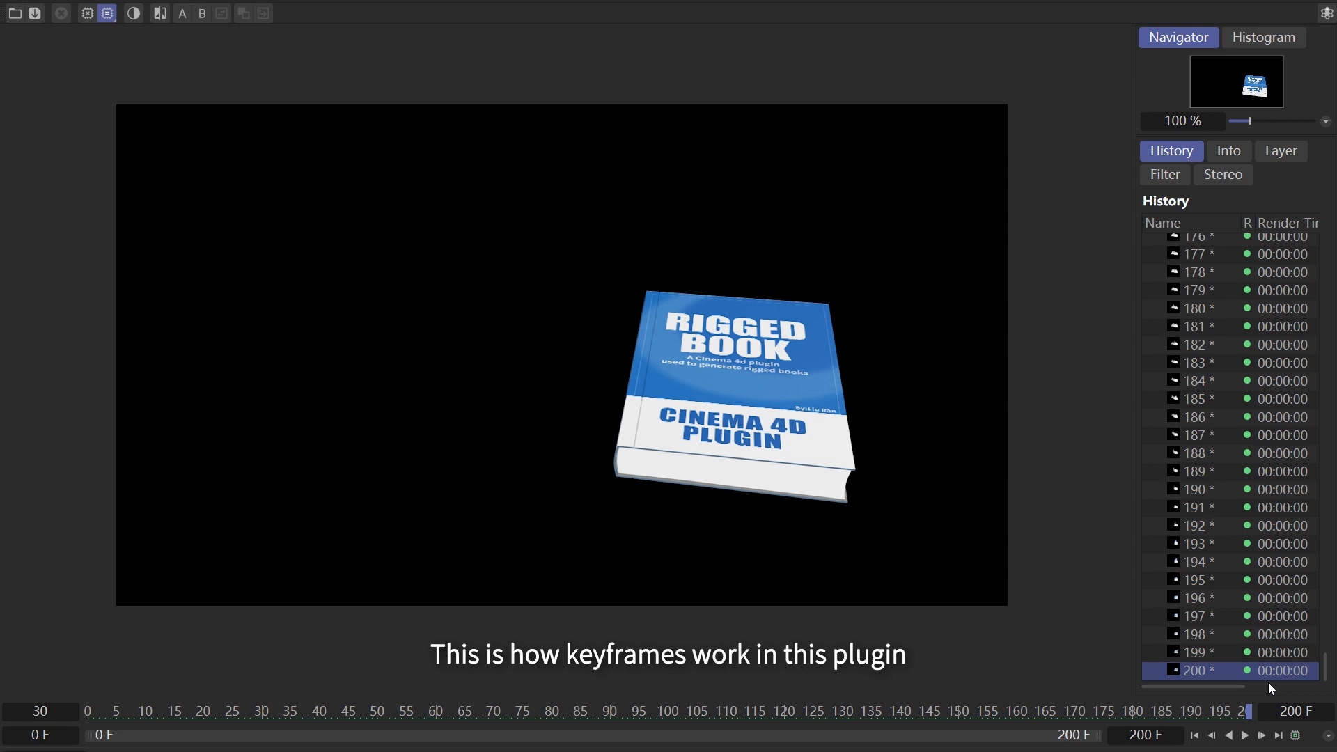
left_click_drag(1204, 711, 1, 721)
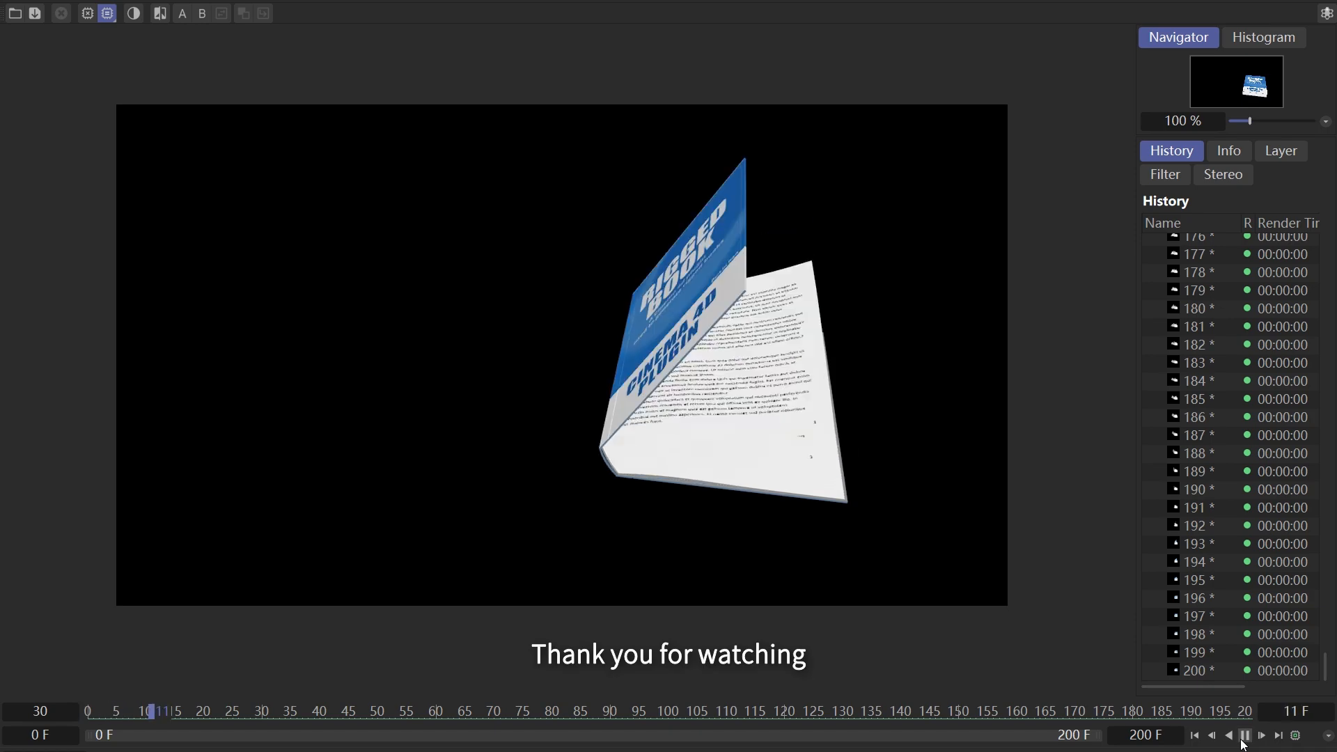